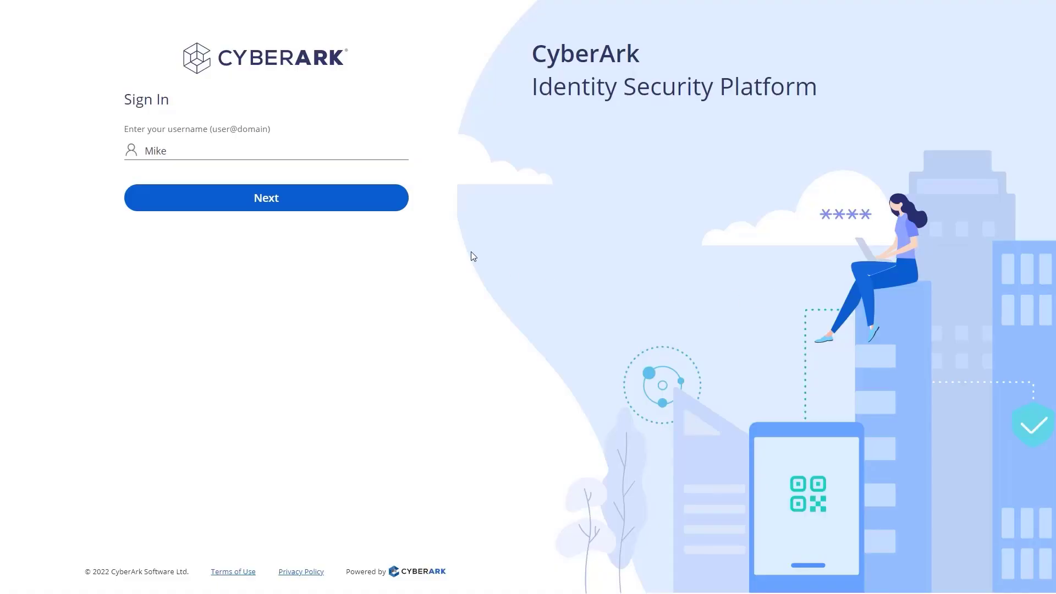
Complete sign-in with the account password and the emailed verification code.
click(403, 209)
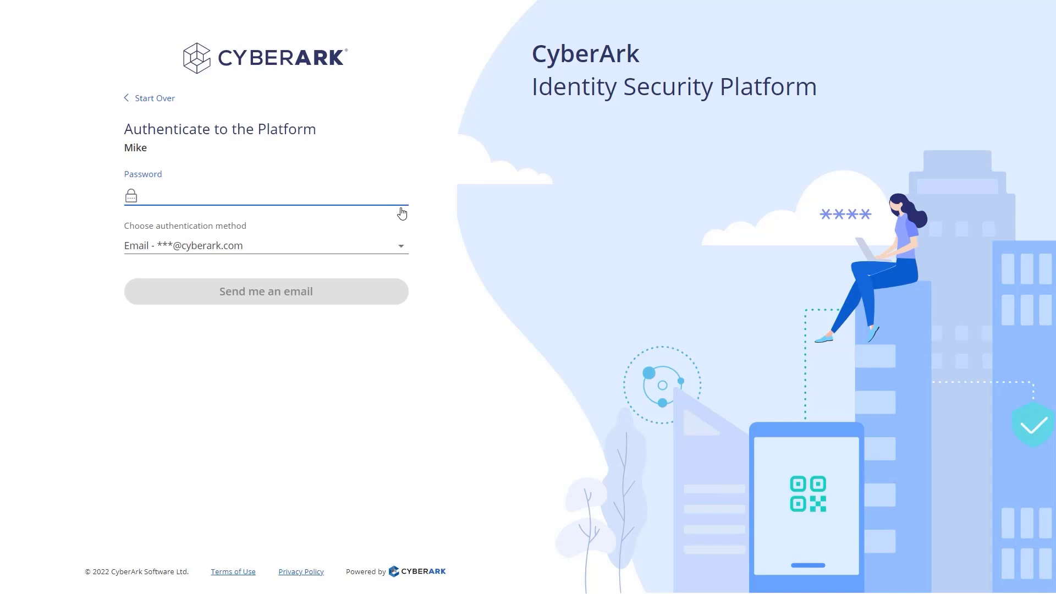
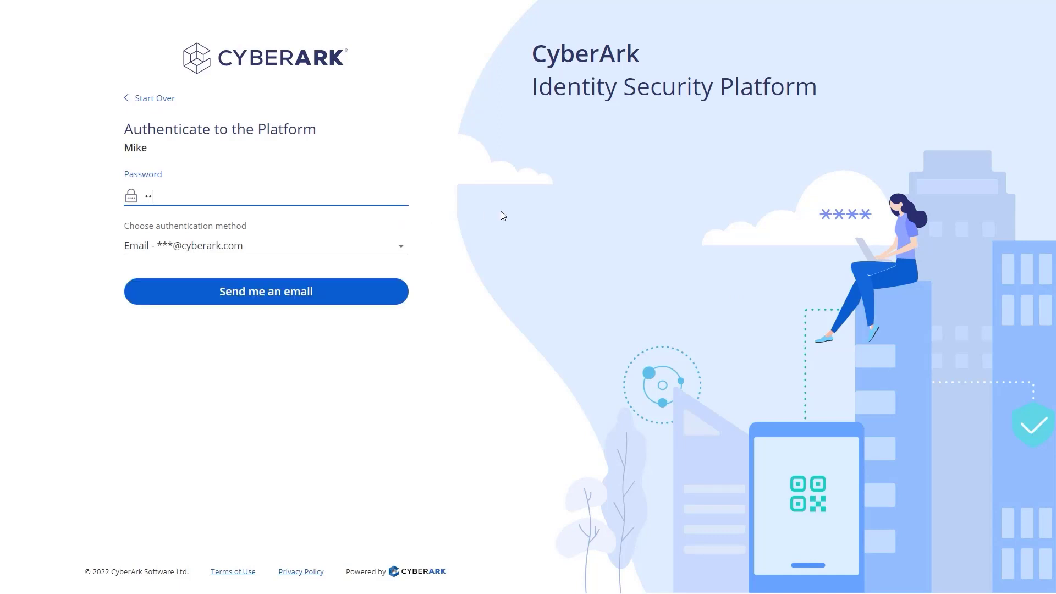
click(402, 299)
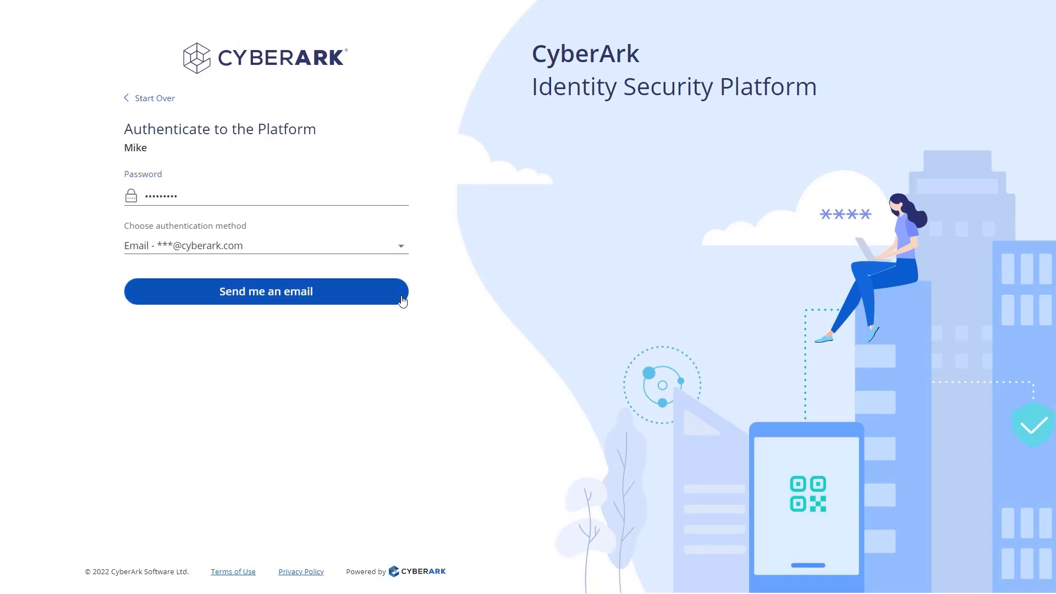
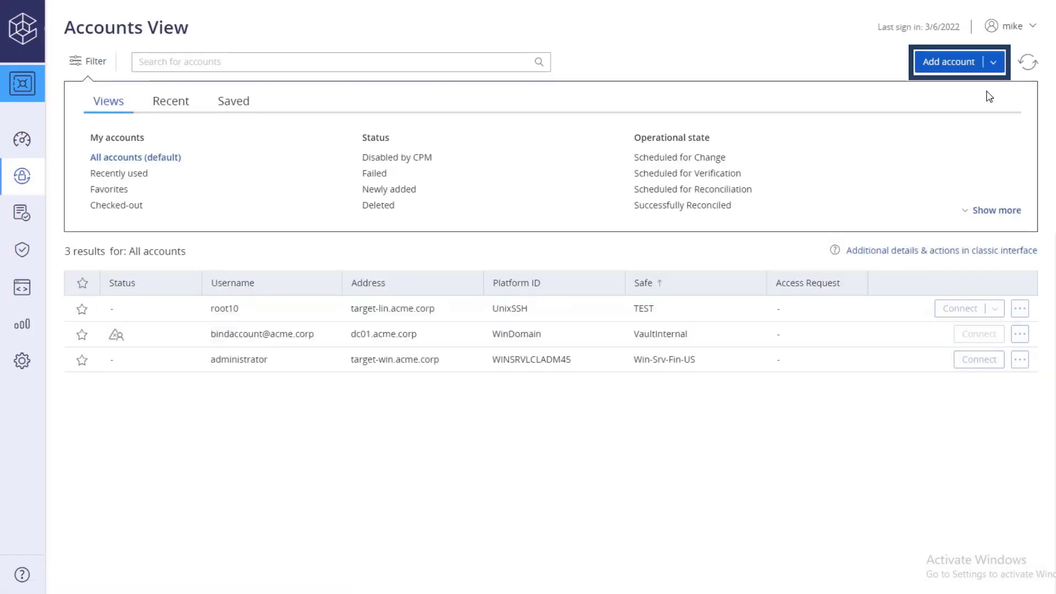
Begin a new account with the Windows system type and the Windows Domain Account platform.
click(966, 61)
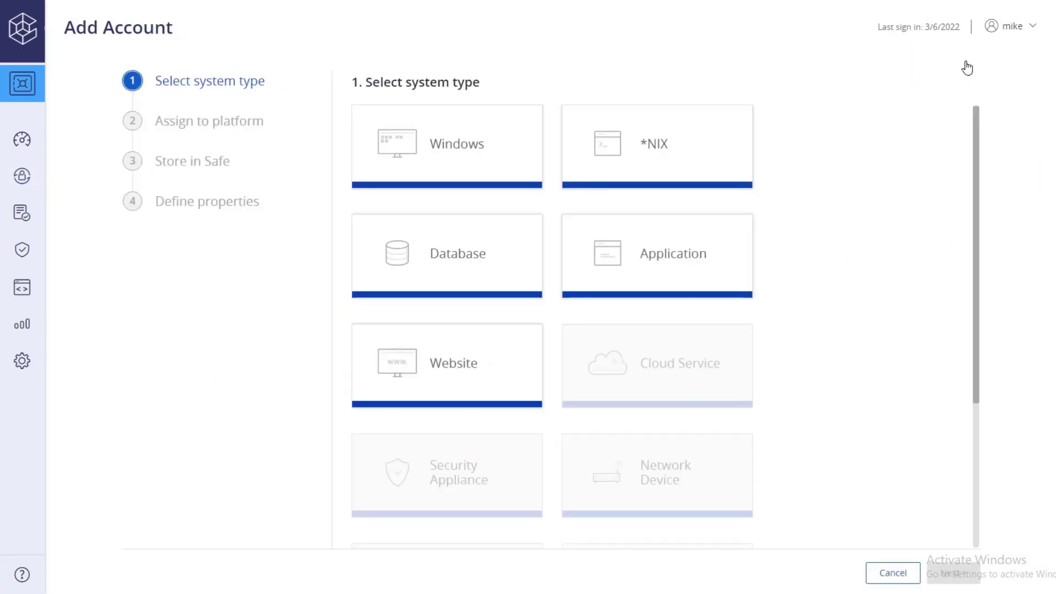
click(498, 137)
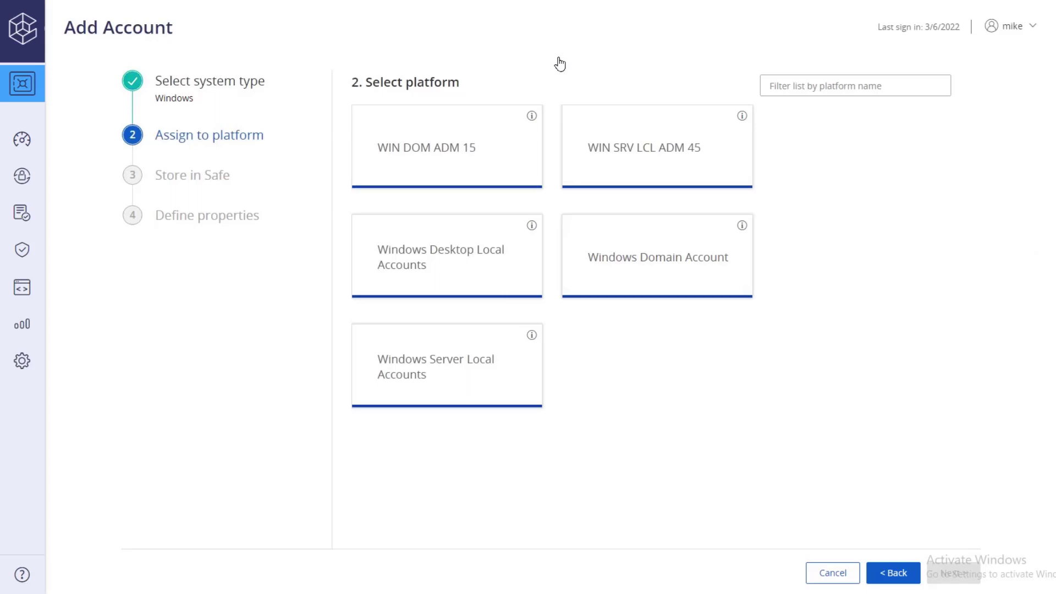
click(680, 242)
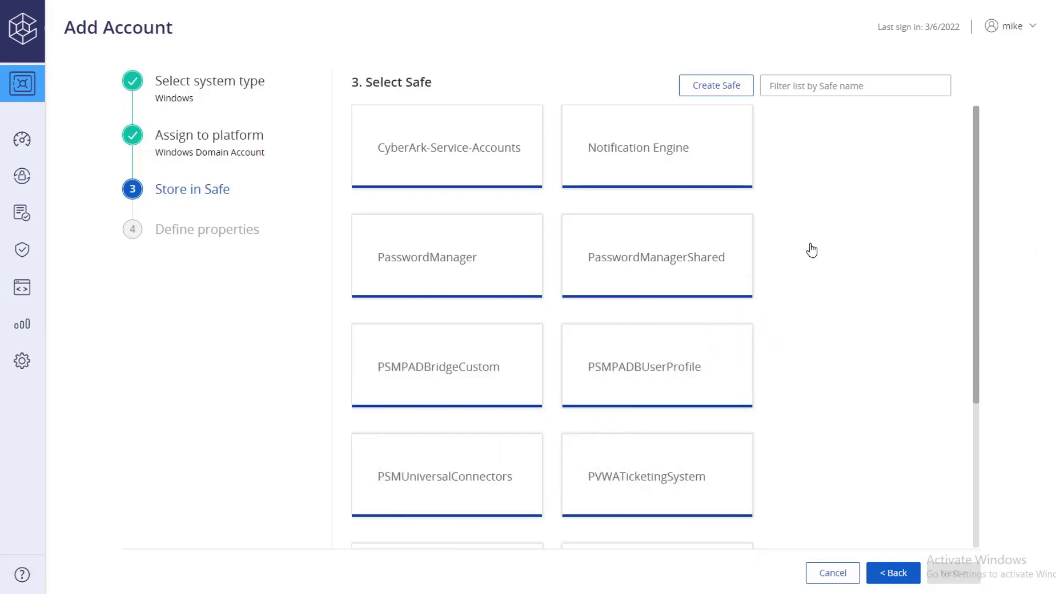
Add the account in CyberArk-Service-Accounts with address acme.corp, username cybrreconcile and a password.
click(502, 122)
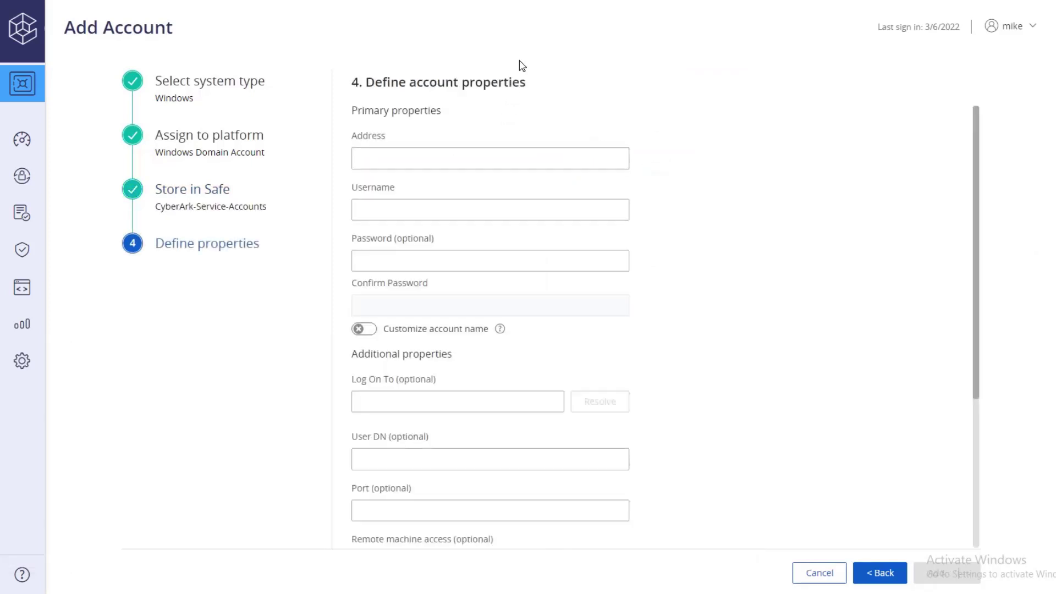
click(511, 160)
text(acme.corp)
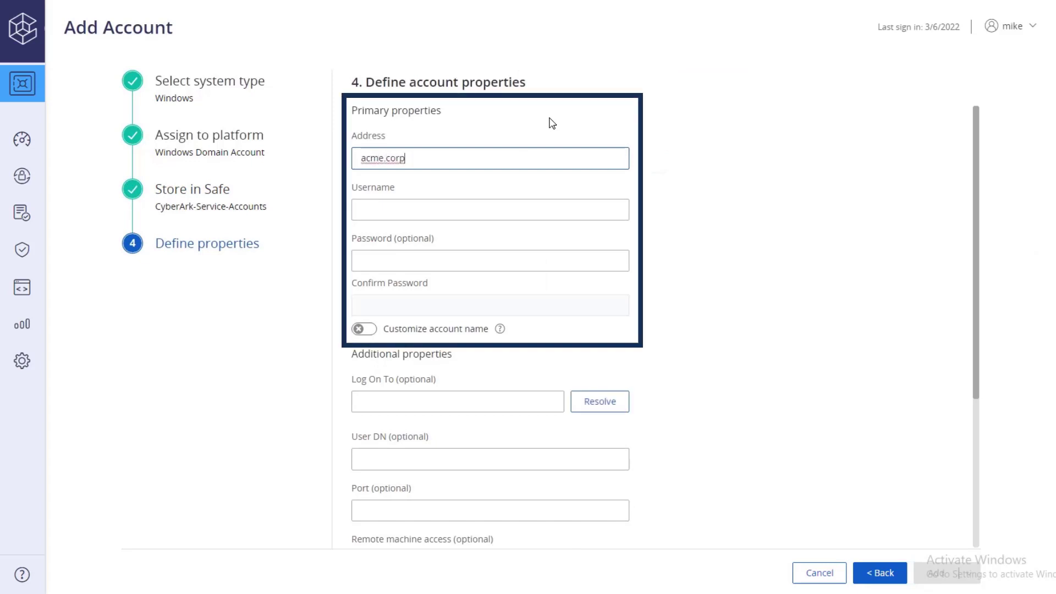
key(Tab)
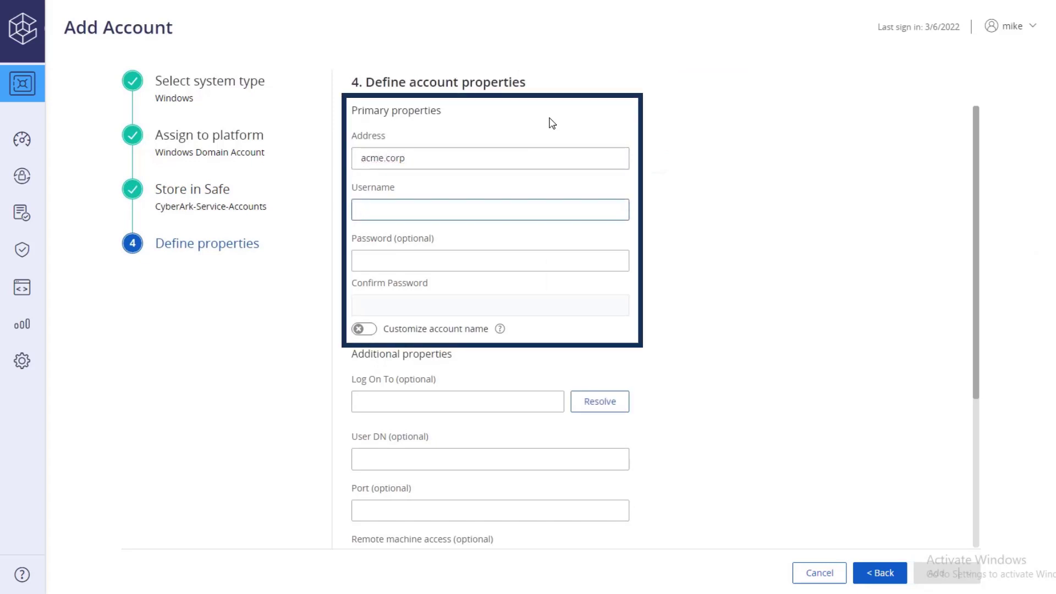
text(cybrrecon)
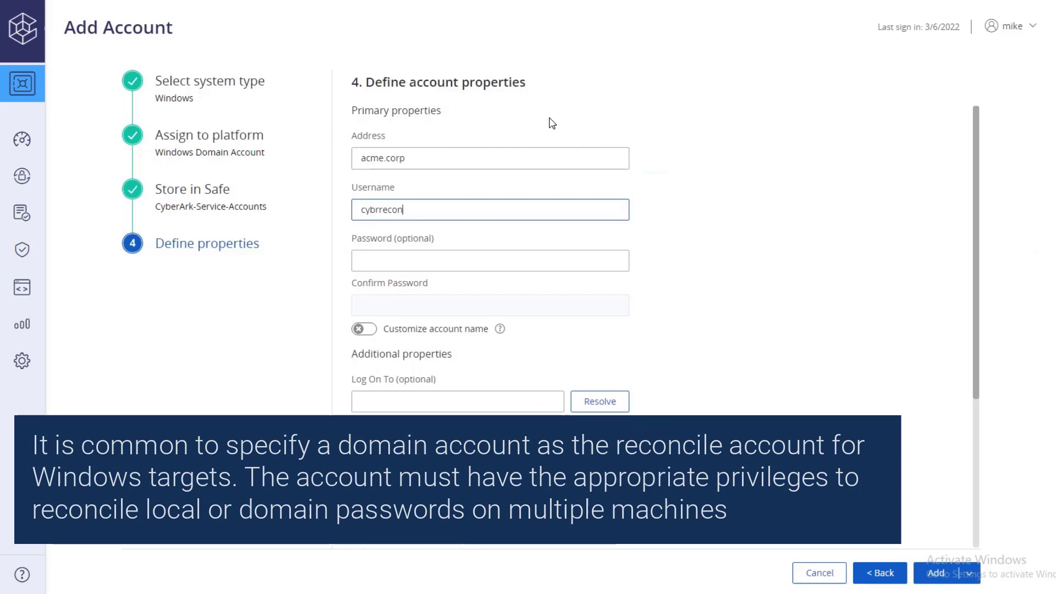
text(cile)
key(Tab)
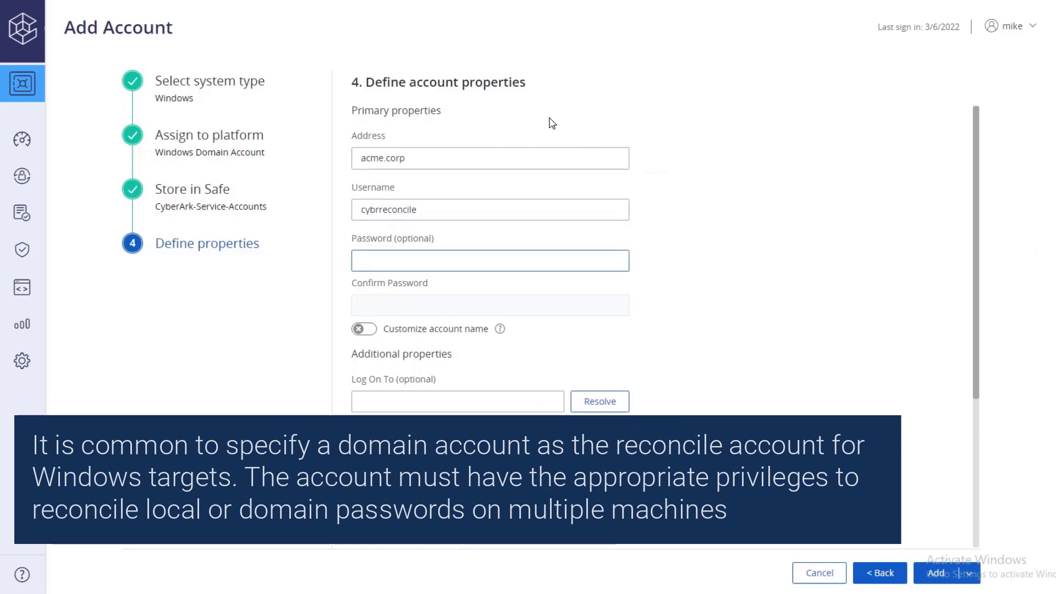
text(•••••••••)
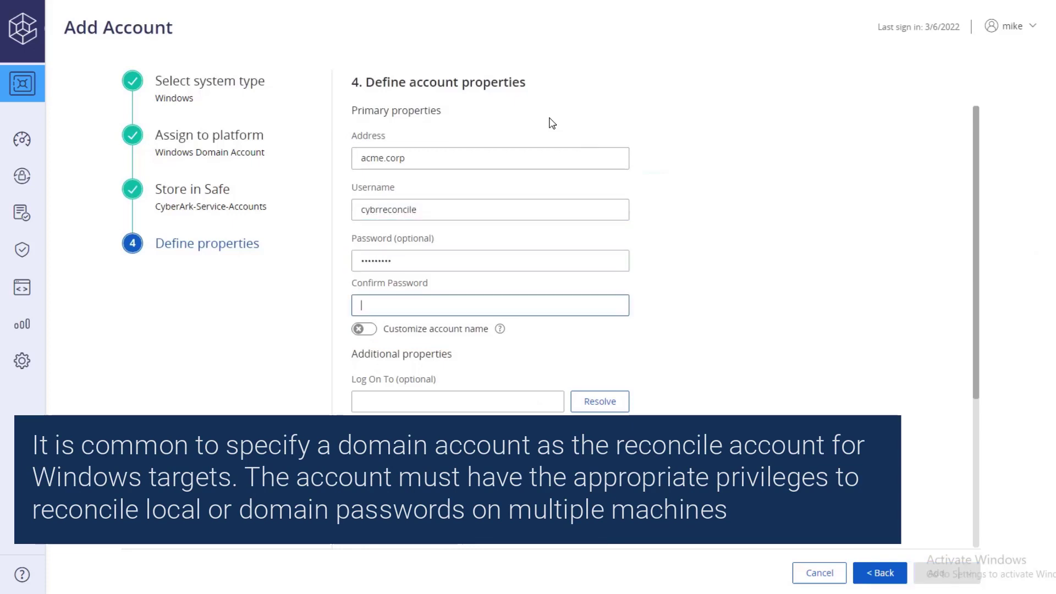
text(•••••••••)
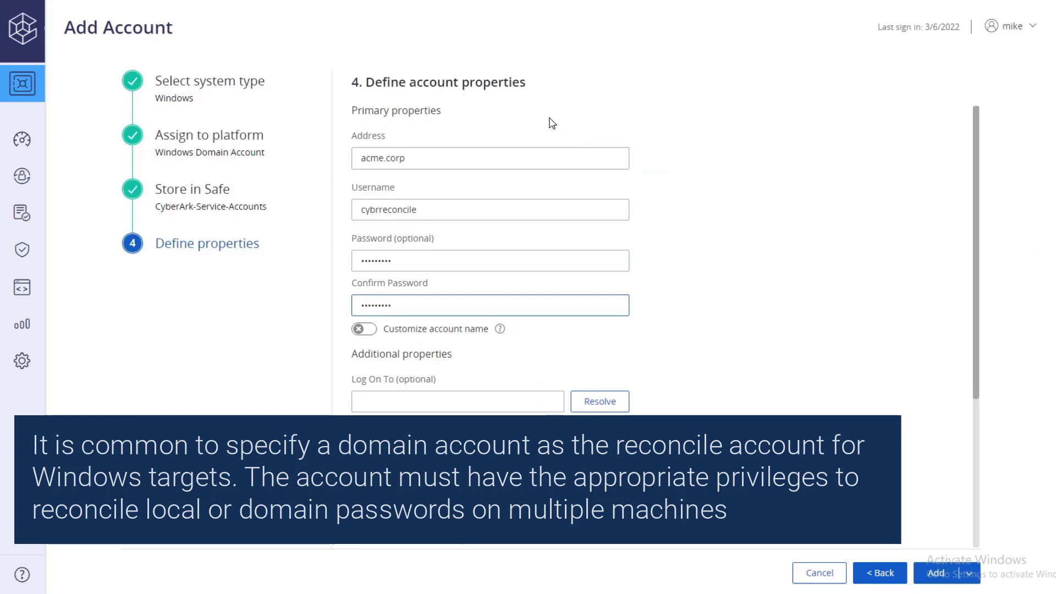
drag(977, 209, 976, 372)
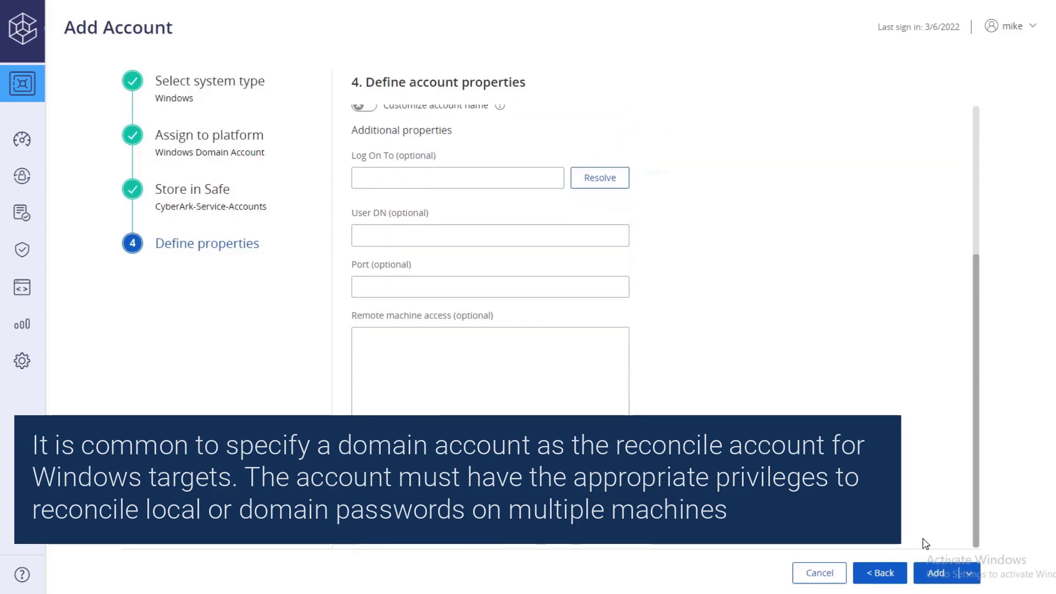
click(935, 573)
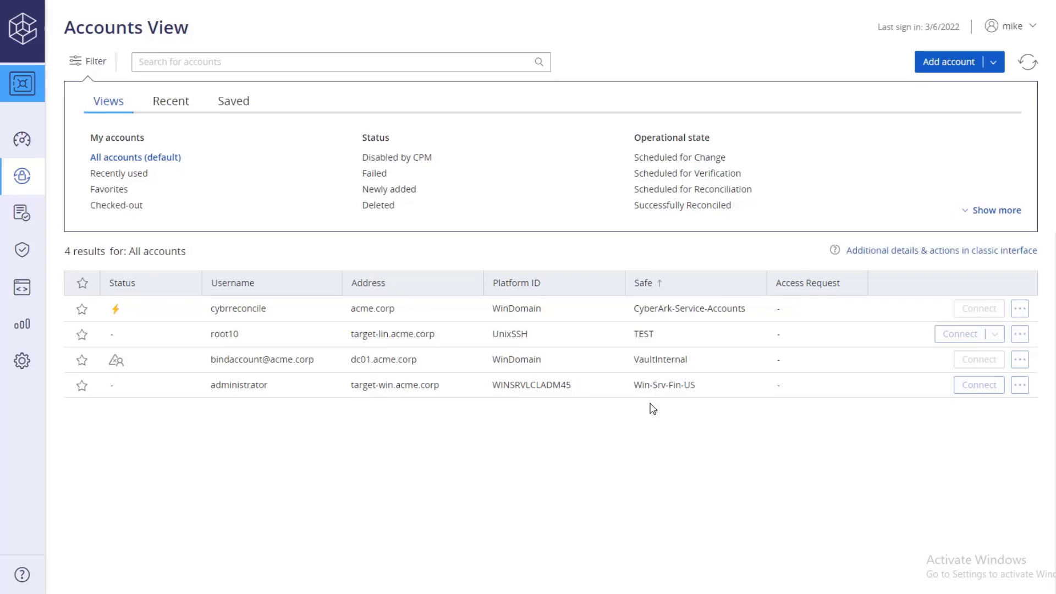
Link cybrreconcile as the Reconcile Account on the administrator account's Details tab.
click(621, 392)
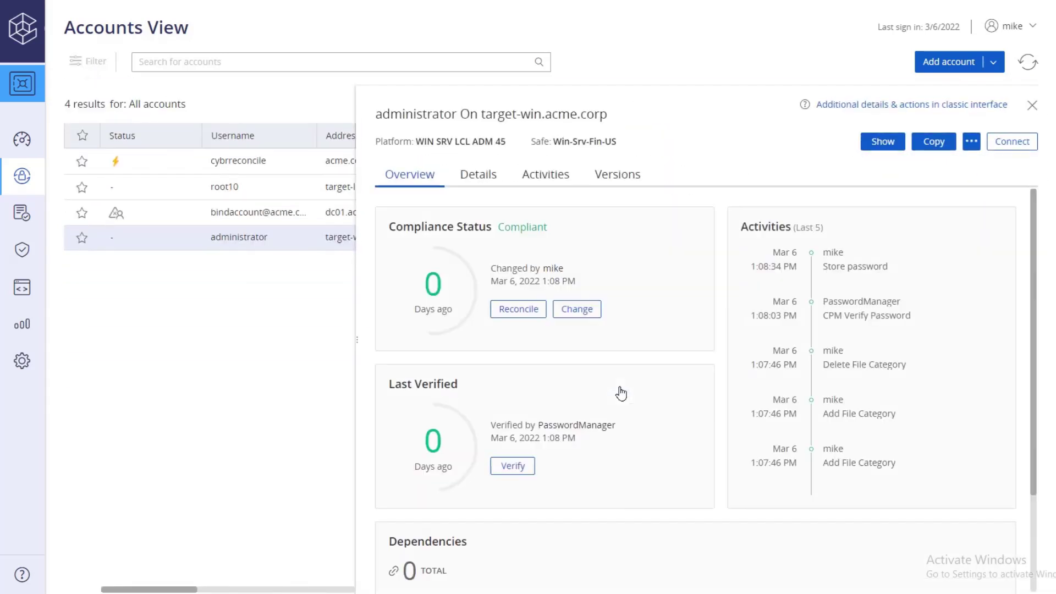
click(484, 173)
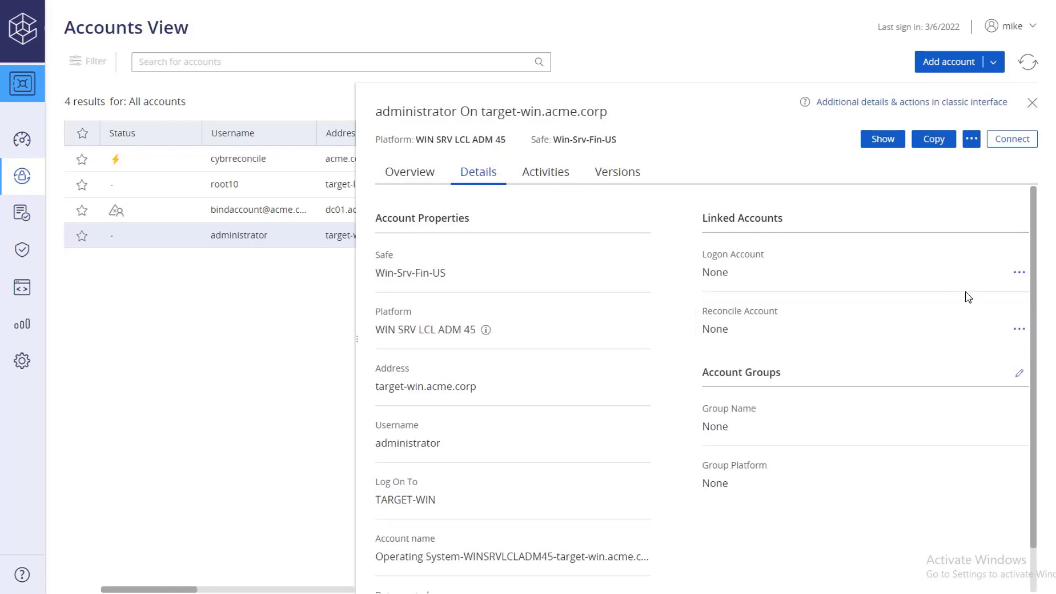
click(1019, 329)
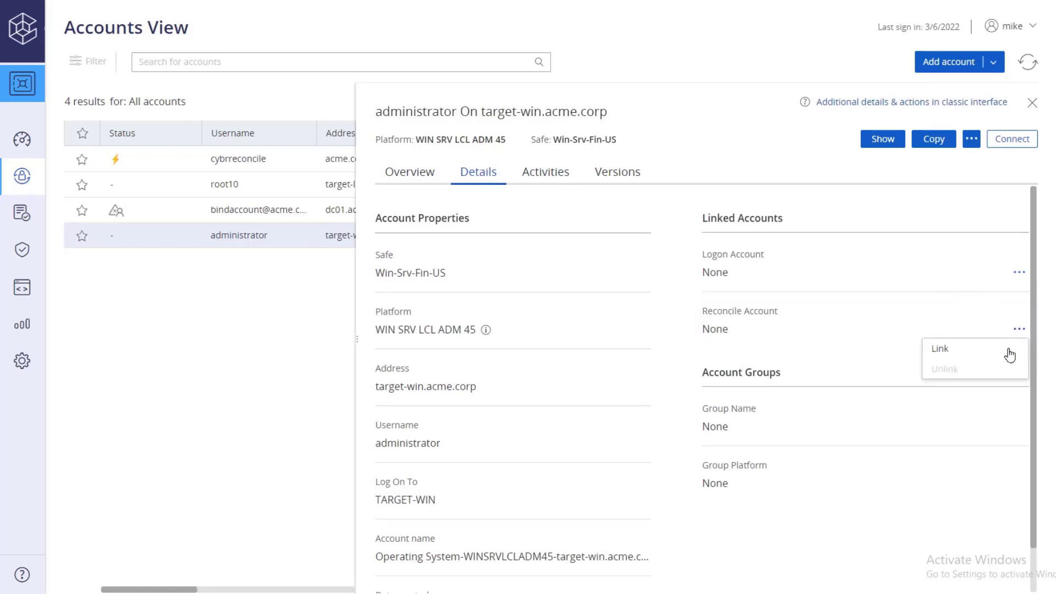
click(1010, 355)
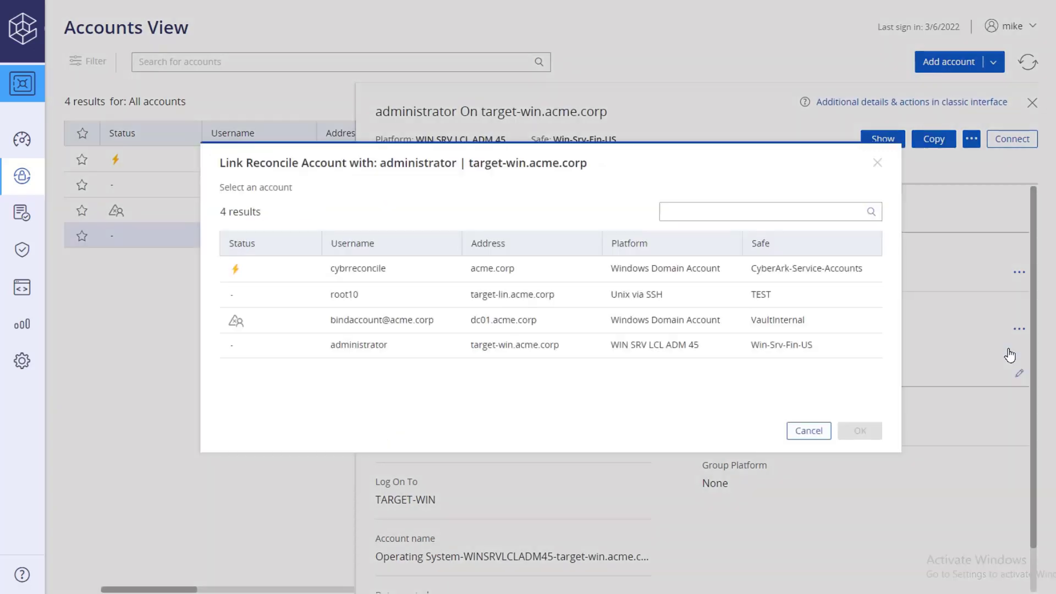
click(854, 269)
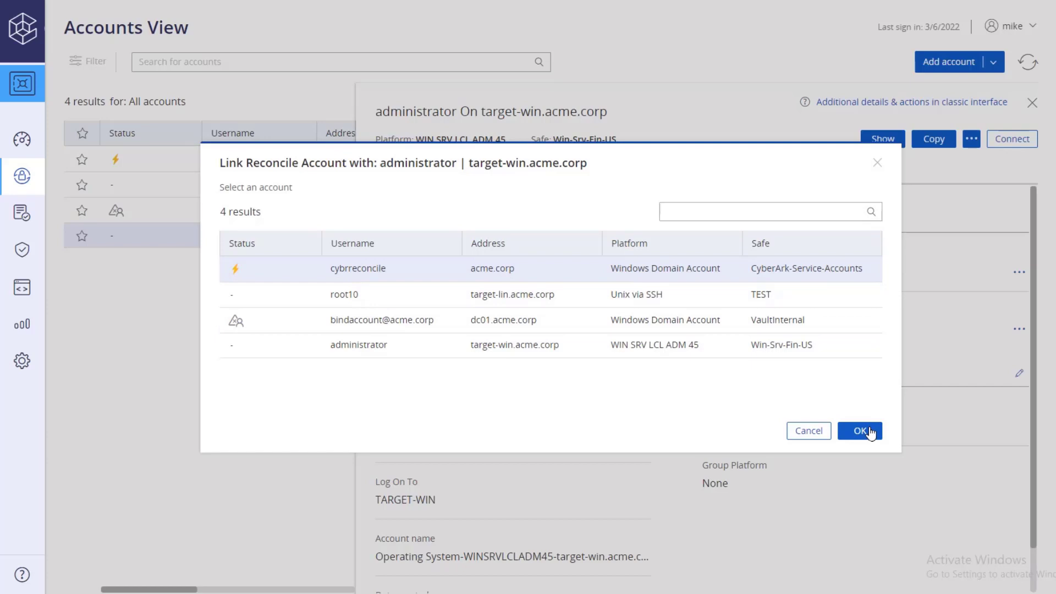
click(869, 433)
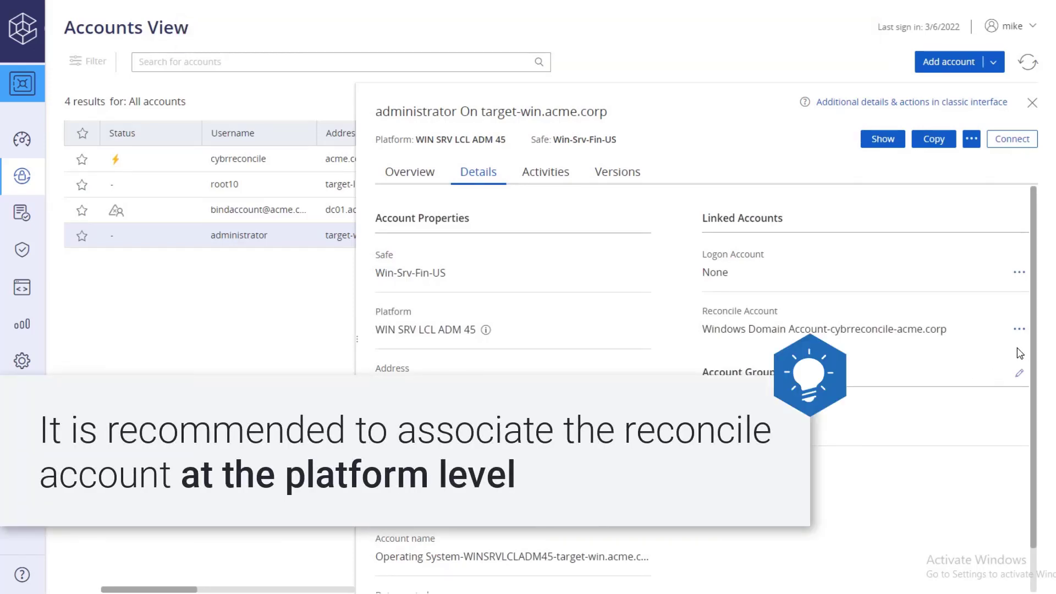
Unlink cybrreconcile so the administrator's Reconcile Account reads None, then close the details panel.
click(1020, 330)
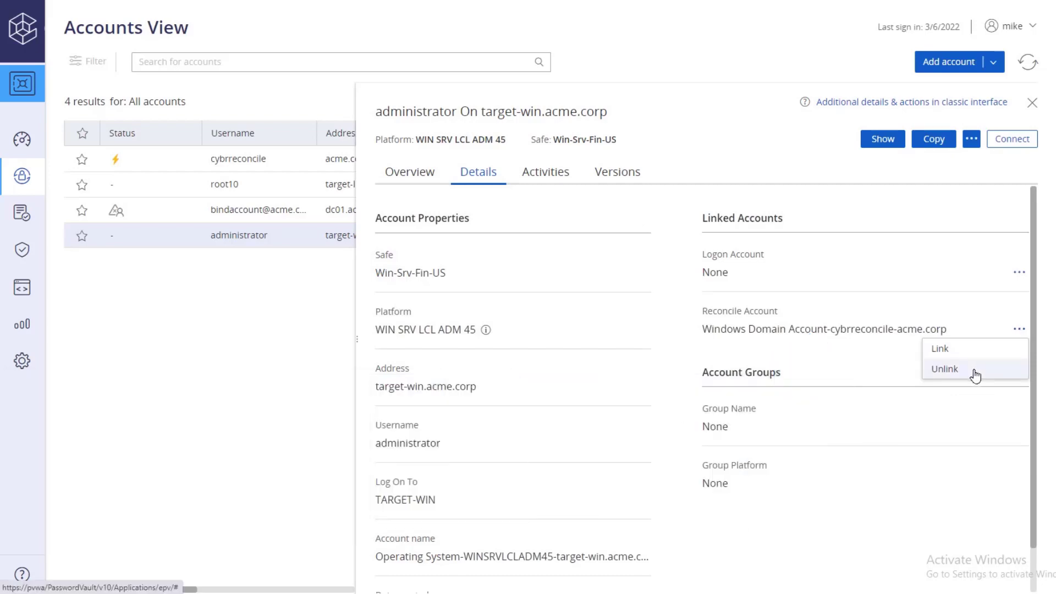
click(974, 372)
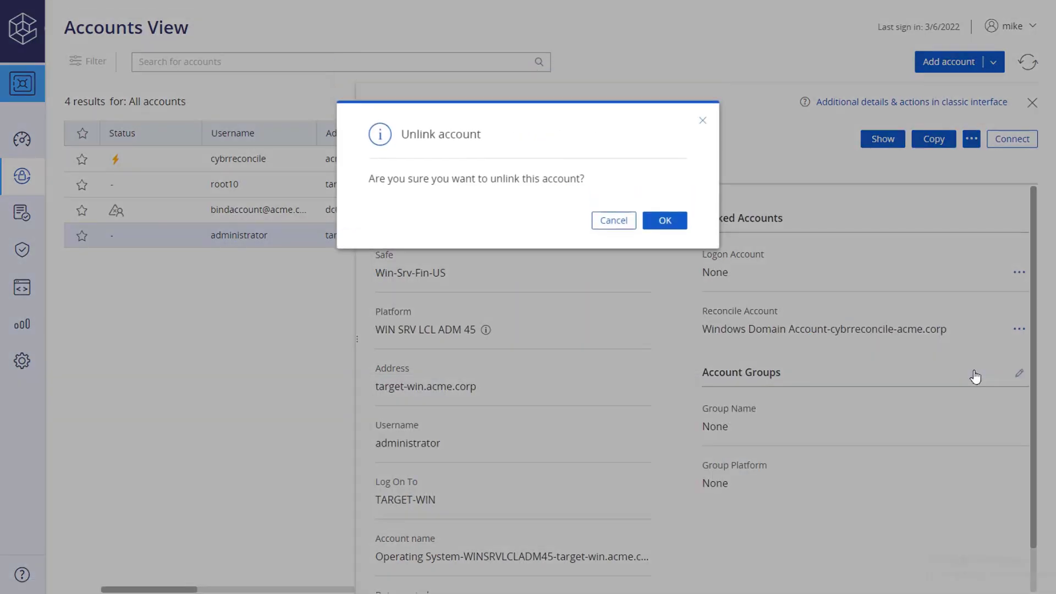
click(672, 222)
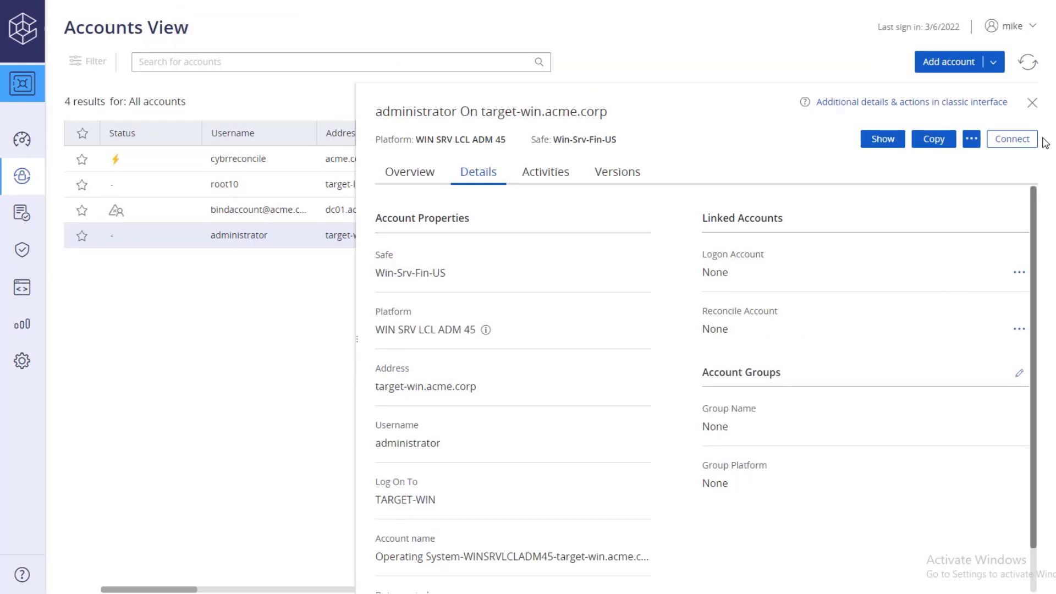
click(1032, 104)
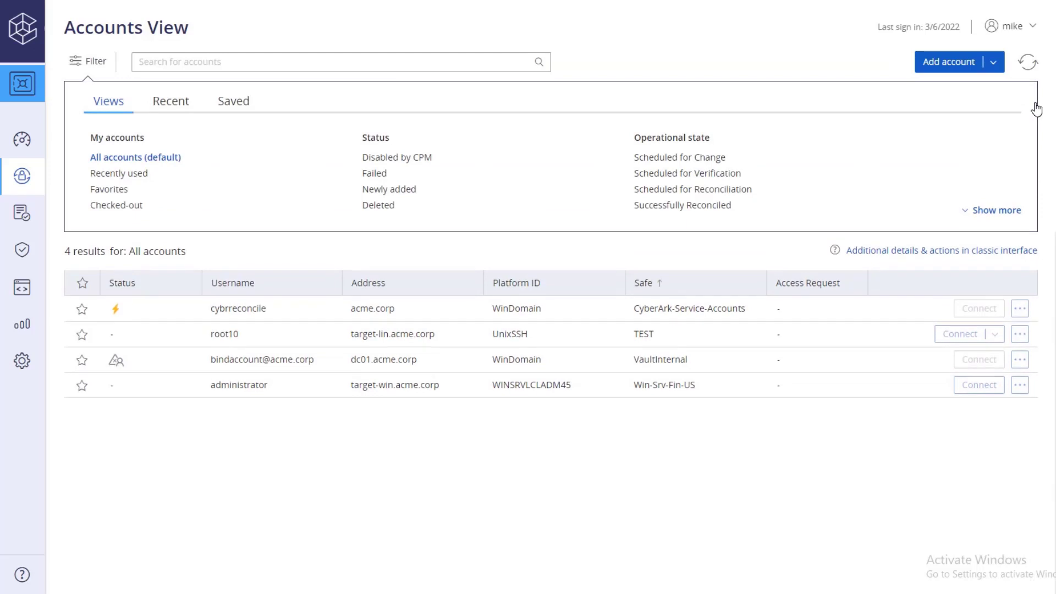
Copy cybrreconcile's account name 'Operating System-WinDomain-acme.corp-cybrreconcile' from its Details into Notepad.
click(589, 312)
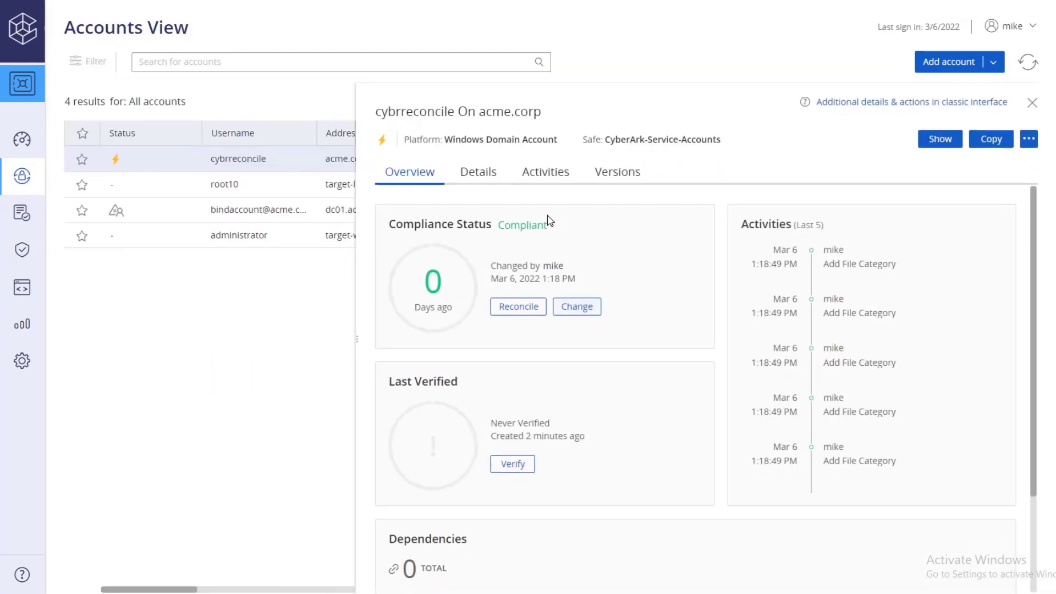
click(489, 175)
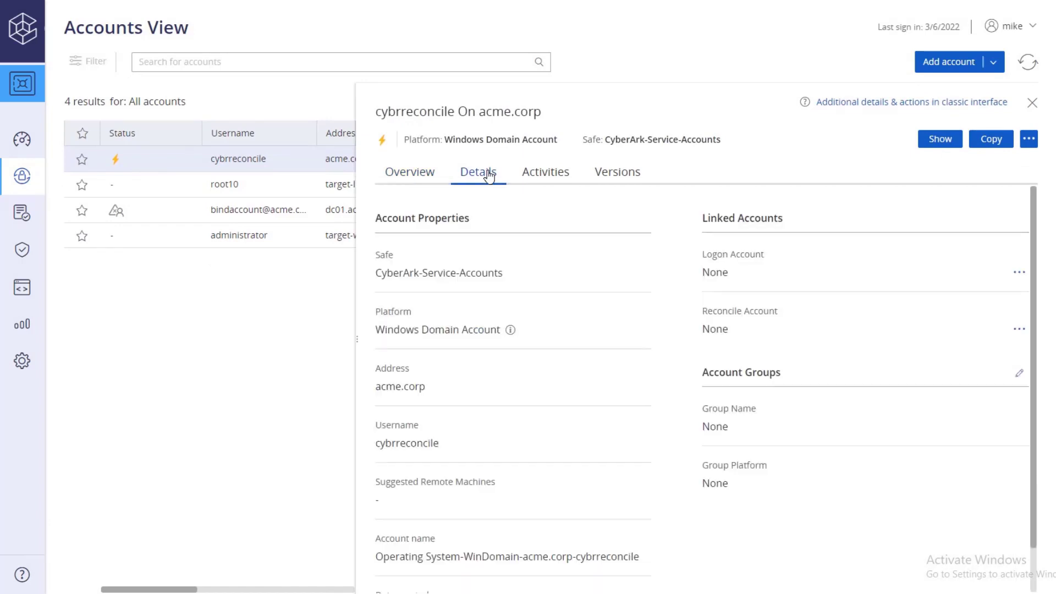
scroll(1038, 203, down, 1)
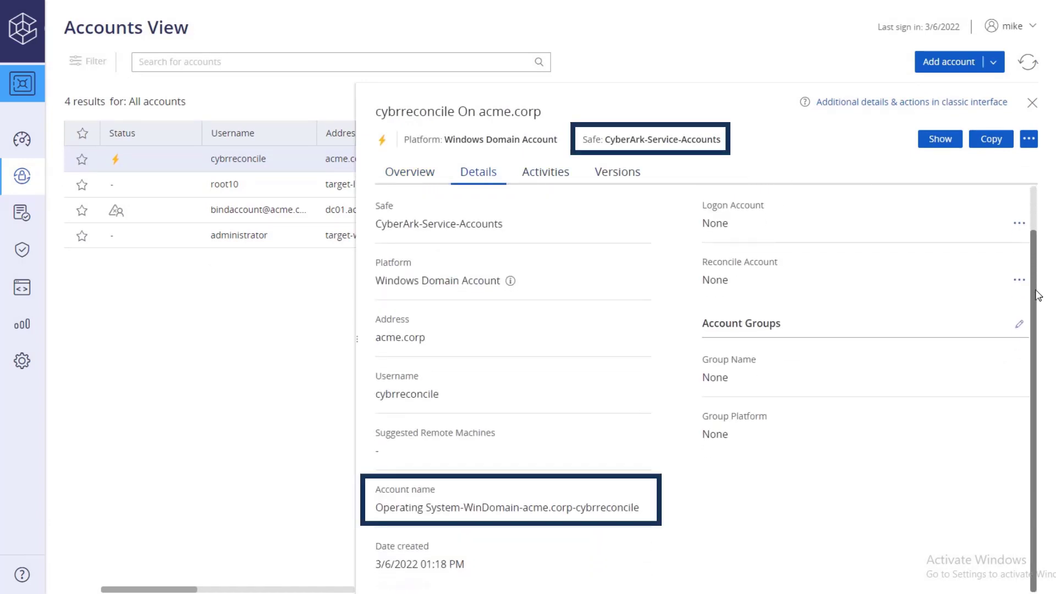
triple_click(618, 512)
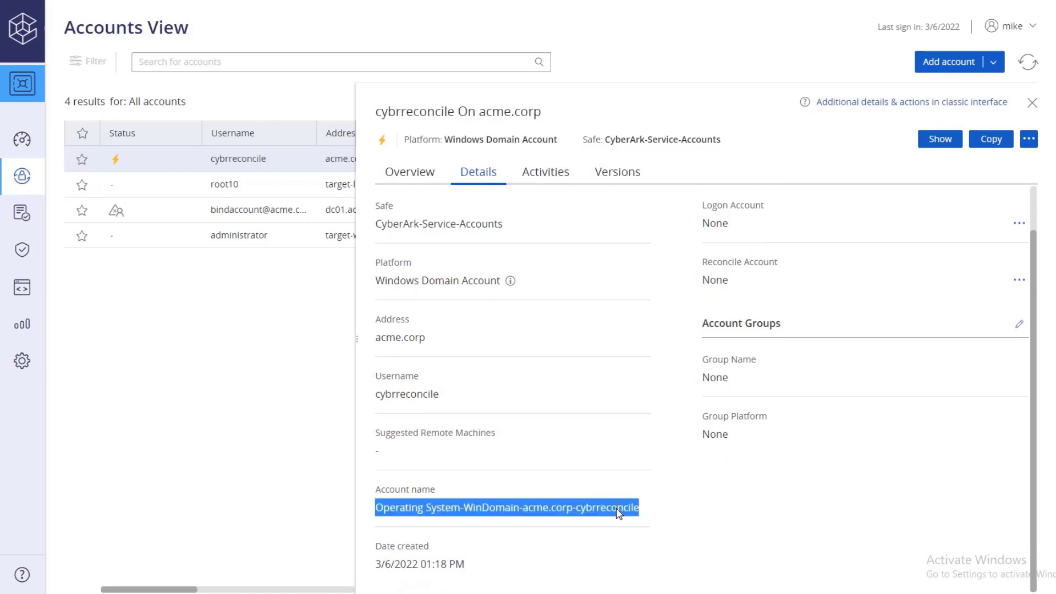
right_click(618, 511)
click(636, 522)
right_click(113, 141)
click(147, 199)
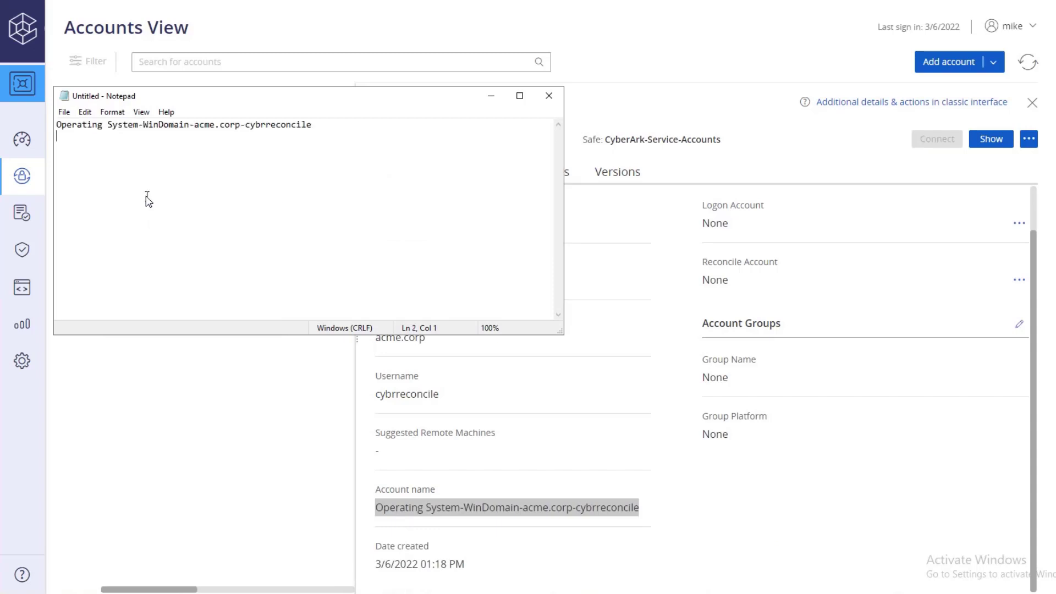
Copy the safe name CyberArk-Service-Accounts into Notepad, then close the account panel.
drag(724, 140, 606, 140)
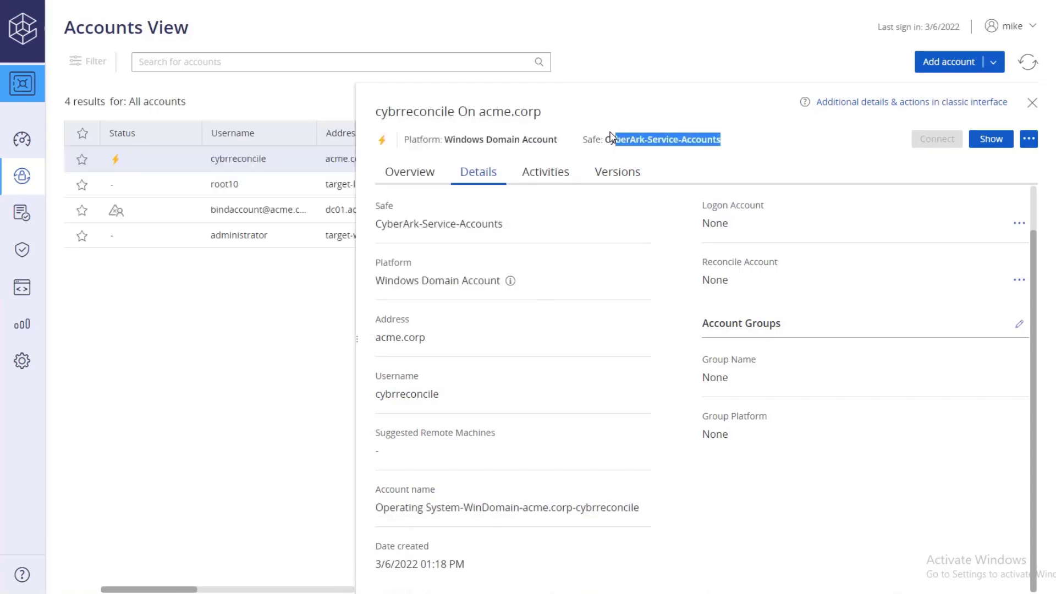
right_click(622, 142)
click(641, 153)
key(alt+Tab)
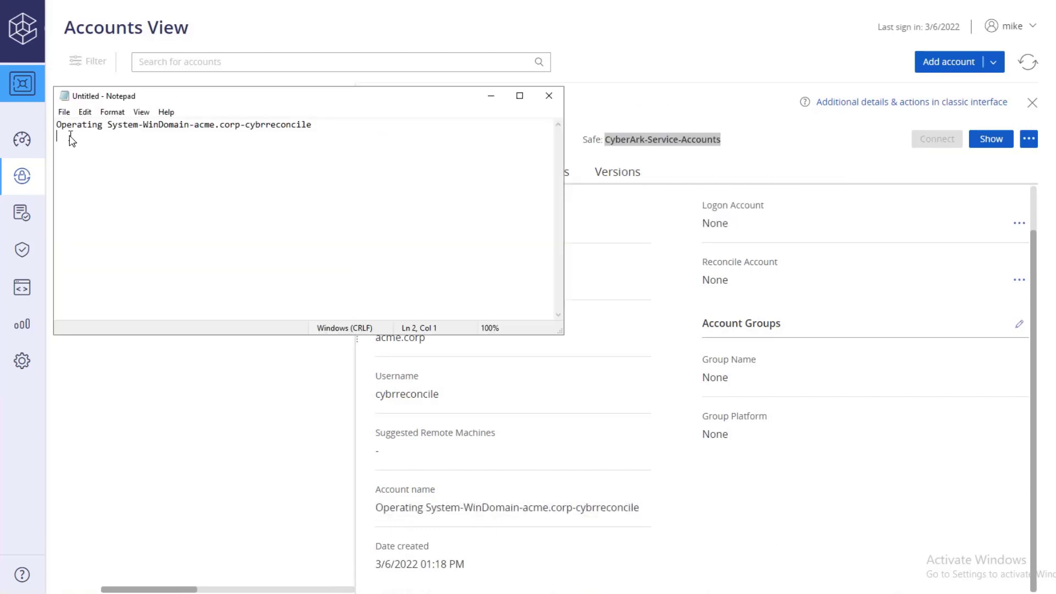
right_click(69, 134)
click(108, 190)
click(490, 96)
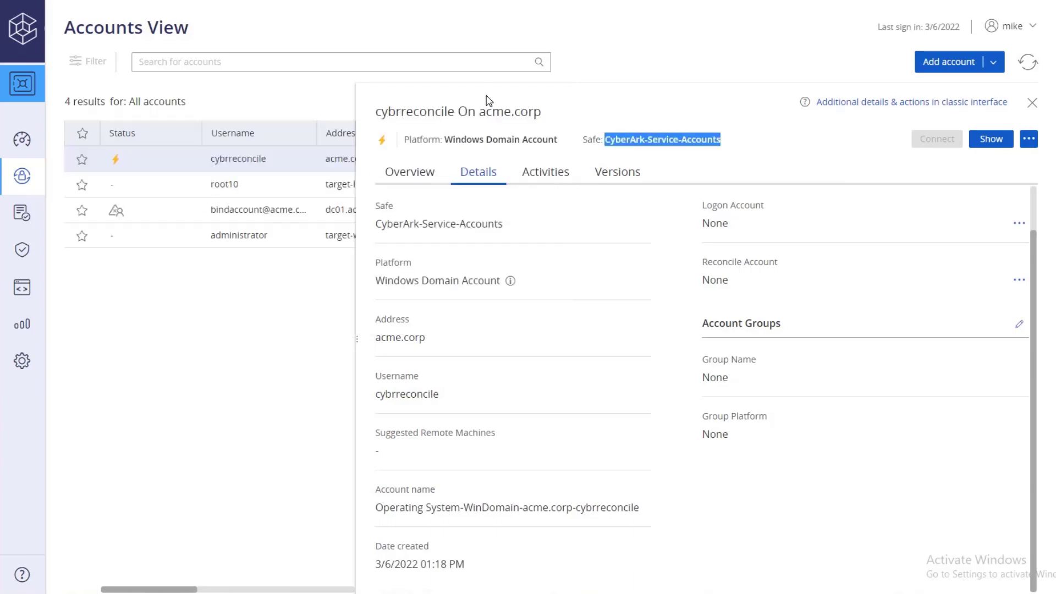
click(487, 99)
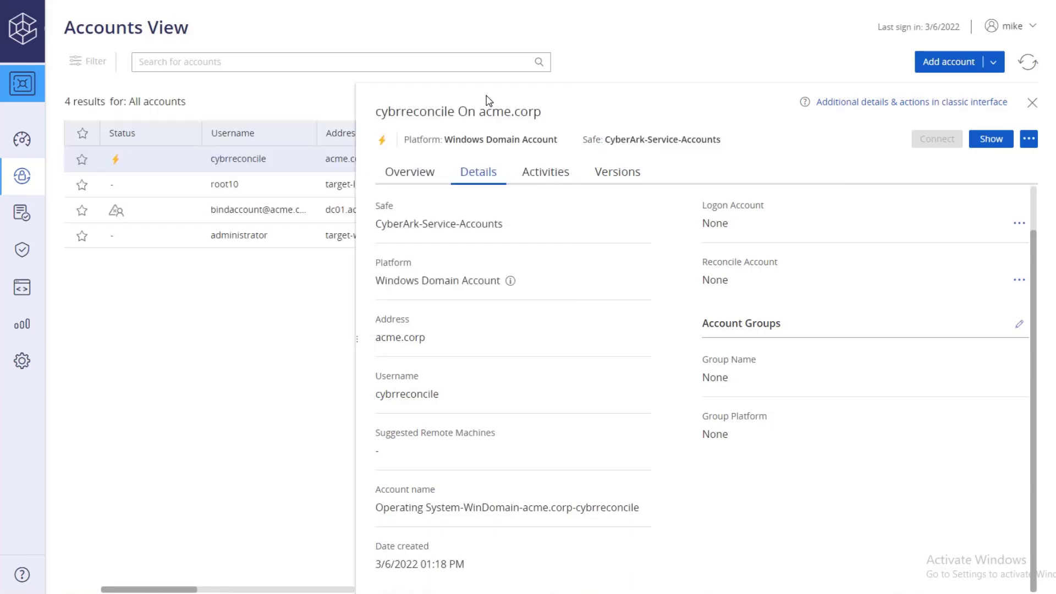
click(1028, 104)
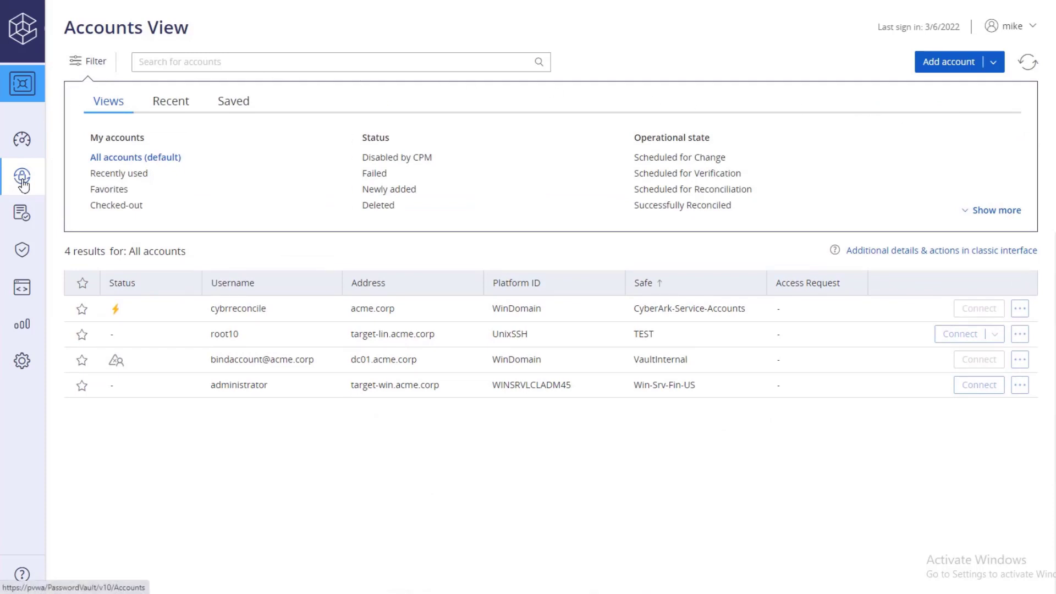
Go to Administration > Platform Management, list Windows platforms, and show WIN SRV LCL ADM 45's actions.
mouse_move(22, 179)
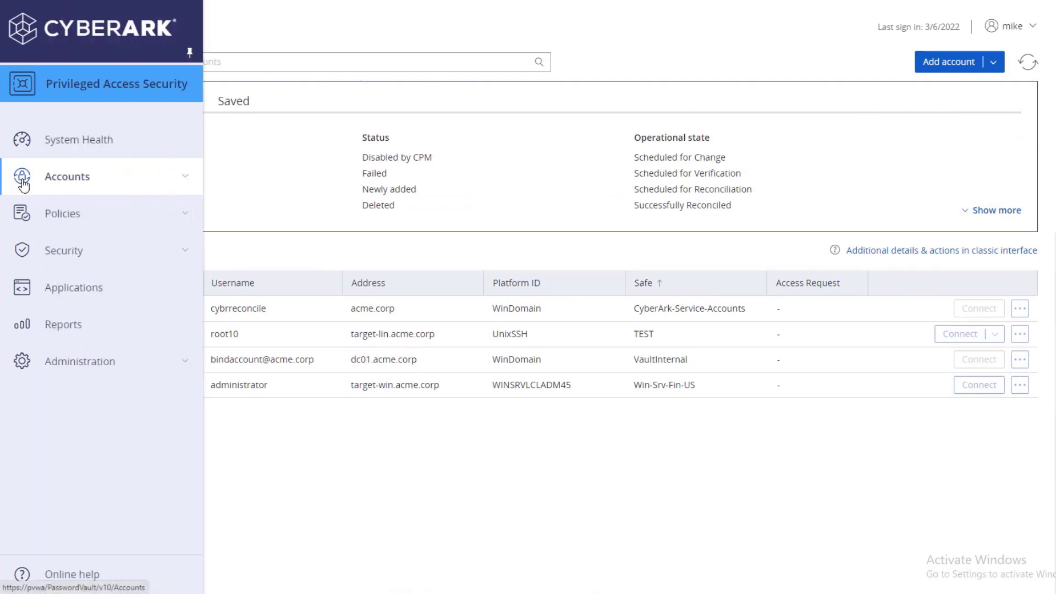
click(187, 362)
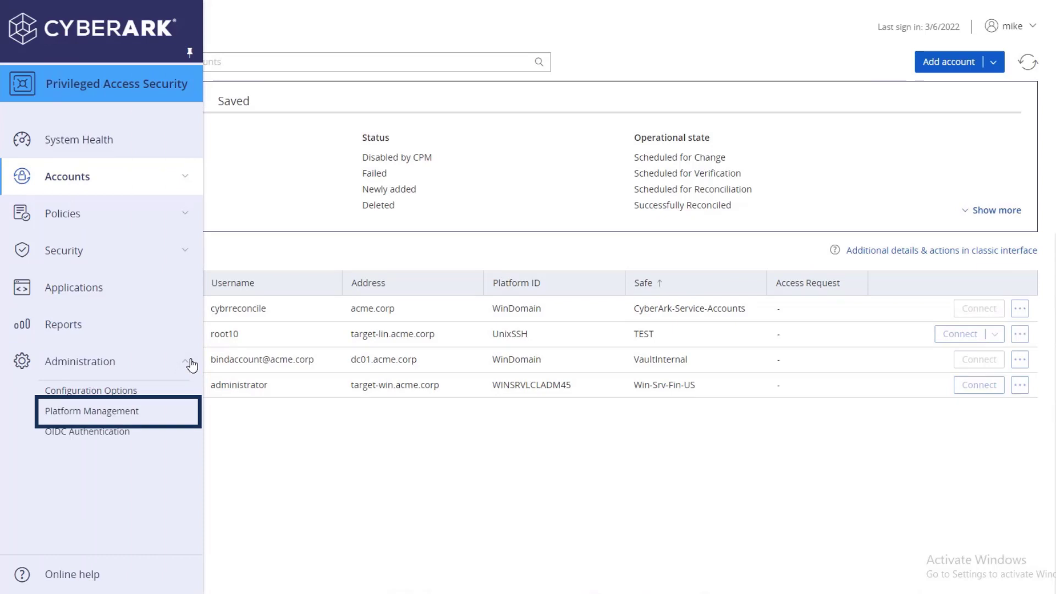
click(171, 412)
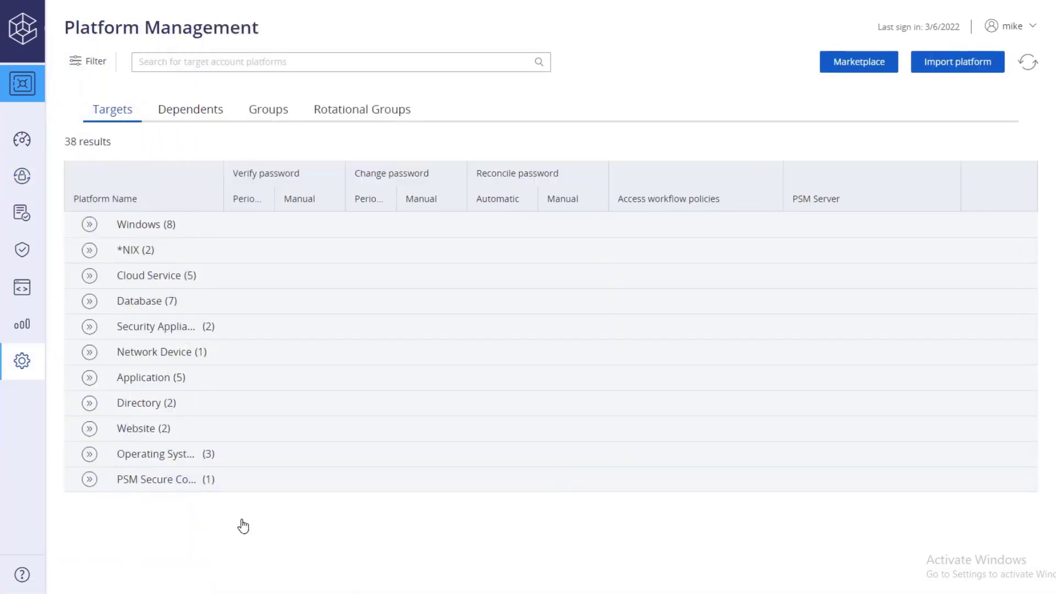
click(89, 225)
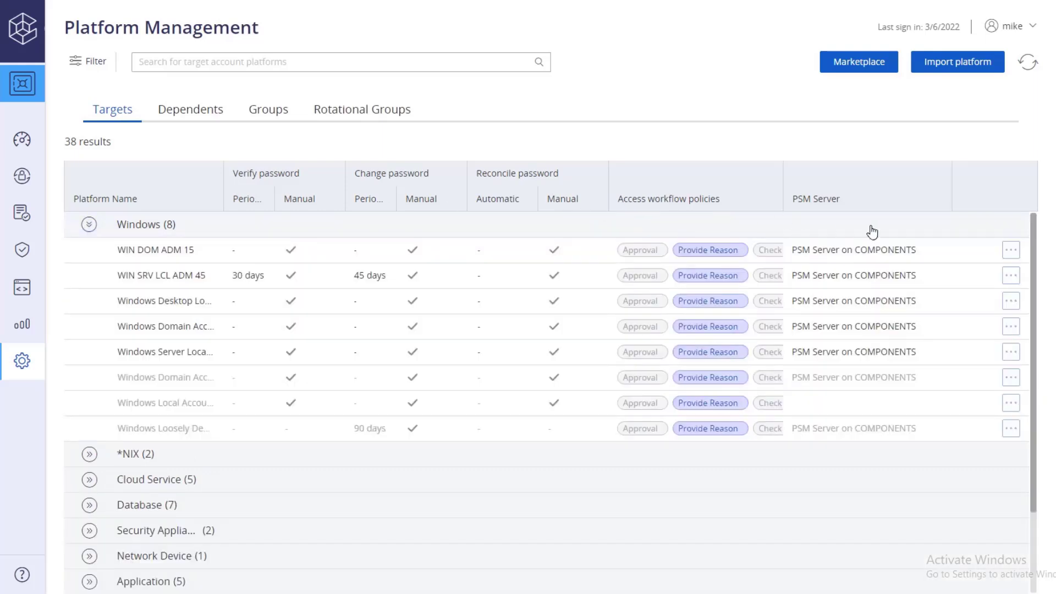
click(1008, 280)
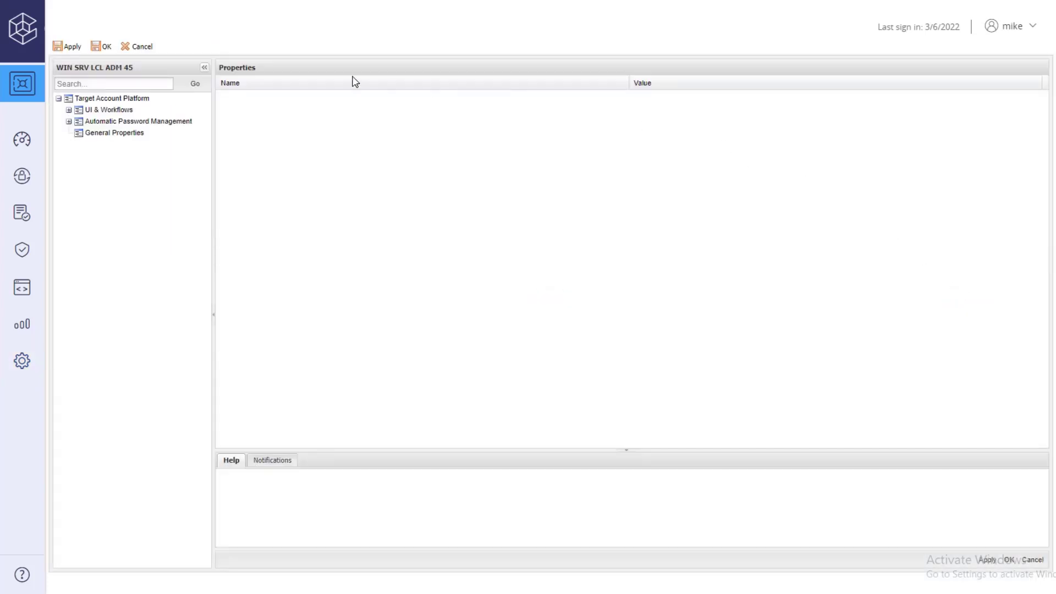
Under Password Reconciliation, set ReconcileAccountSafe to CyberArk-Service-Accounts.
click(69, 122)
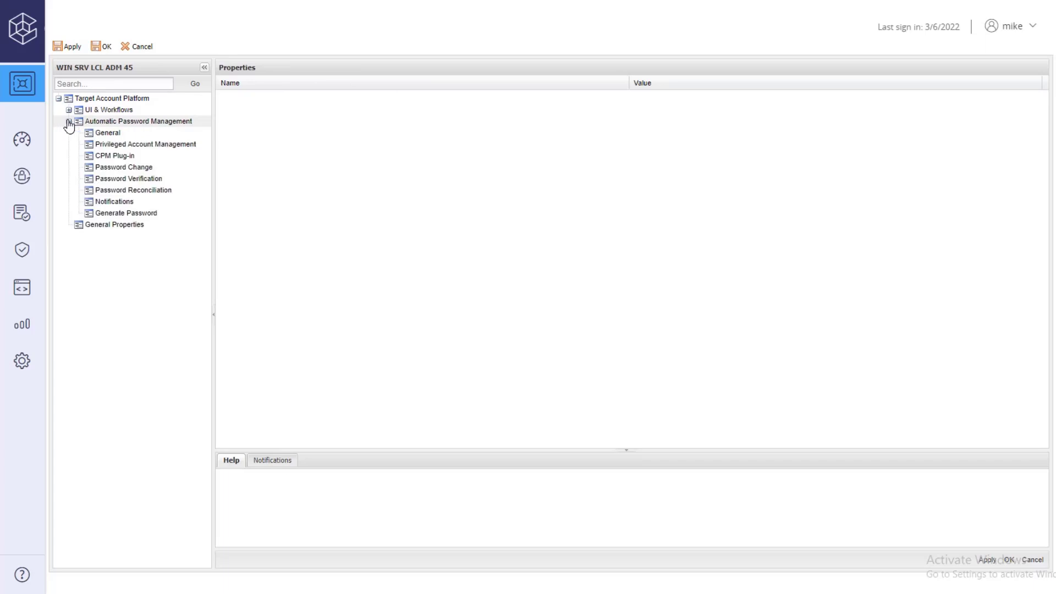
click(111, 191)
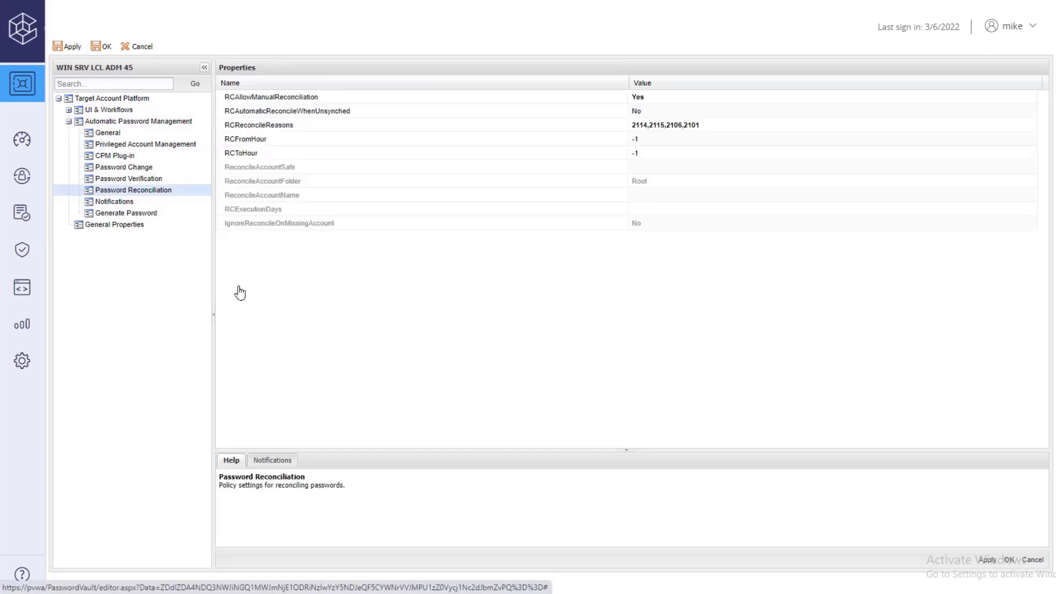
click(640, 168)
right_click(640, 168)
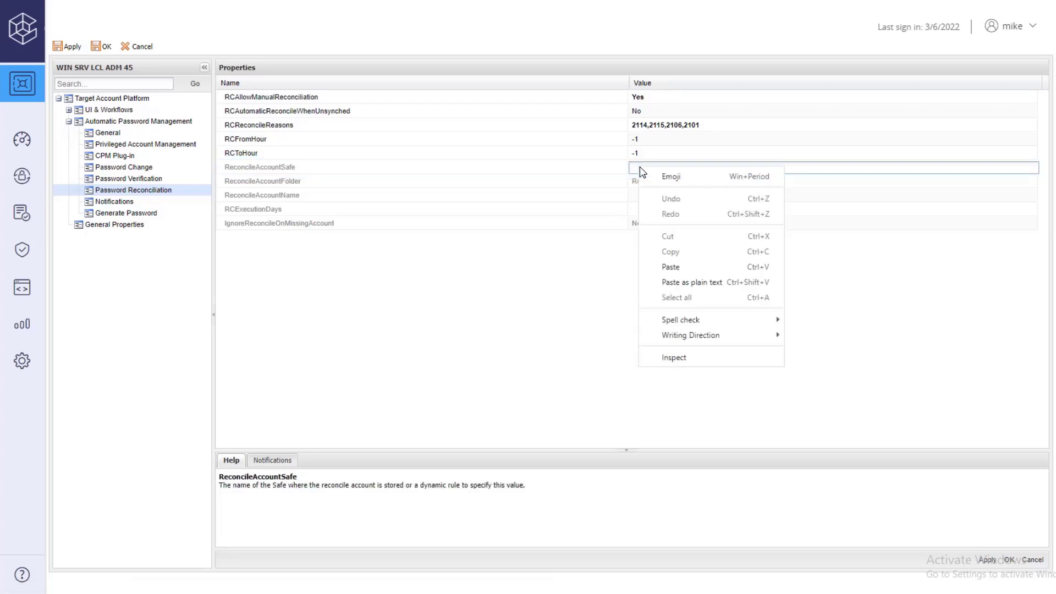
click(668, 267)
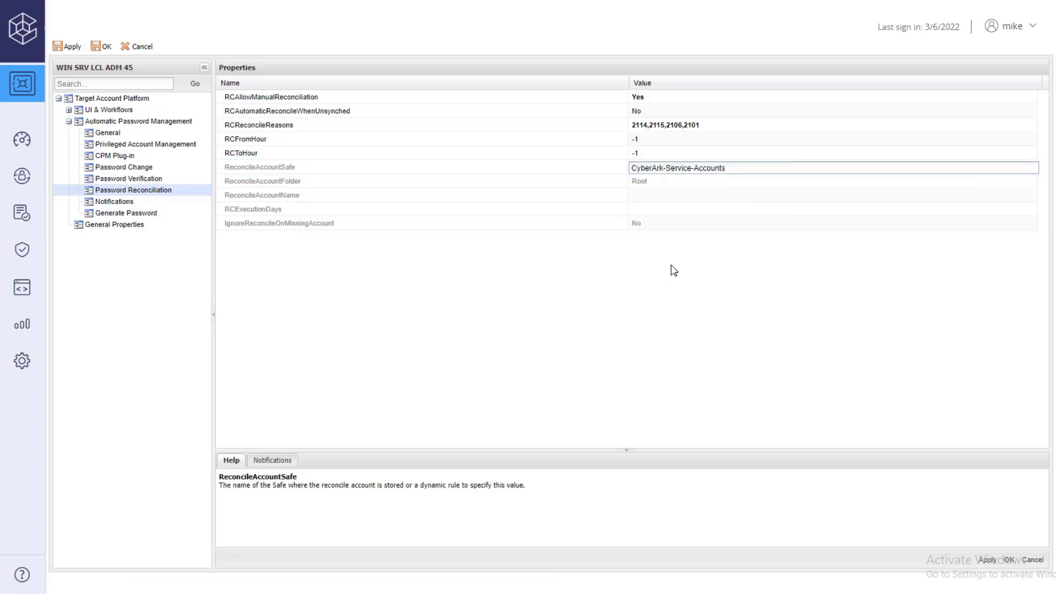
click(674, 269)
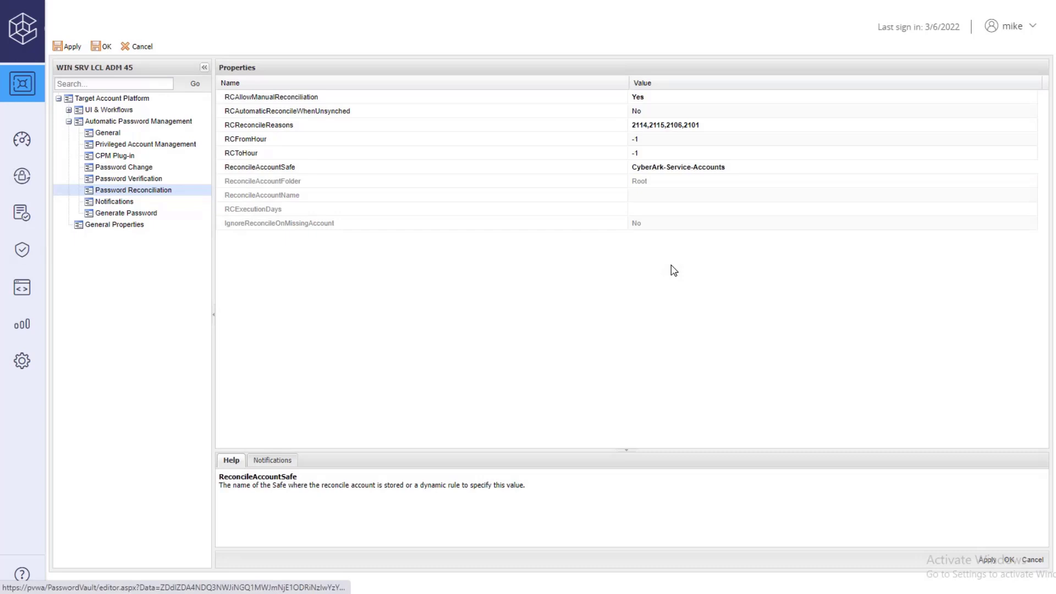
Paste the cybrreconcile account name from Notepad into ReconcileAccountName.
click(317, 588)
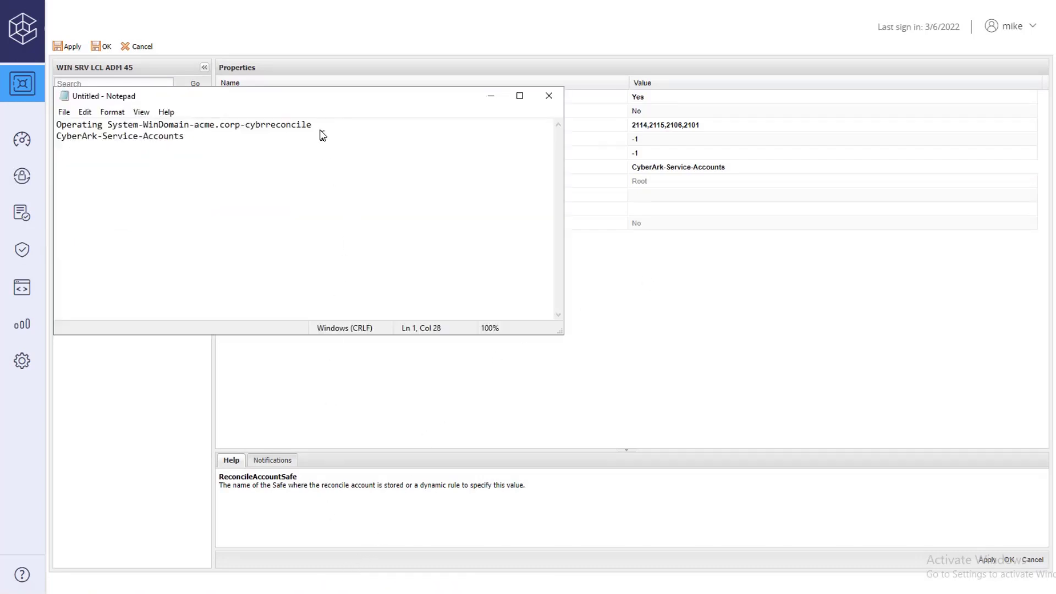
drag(319, 126, 57, 127)
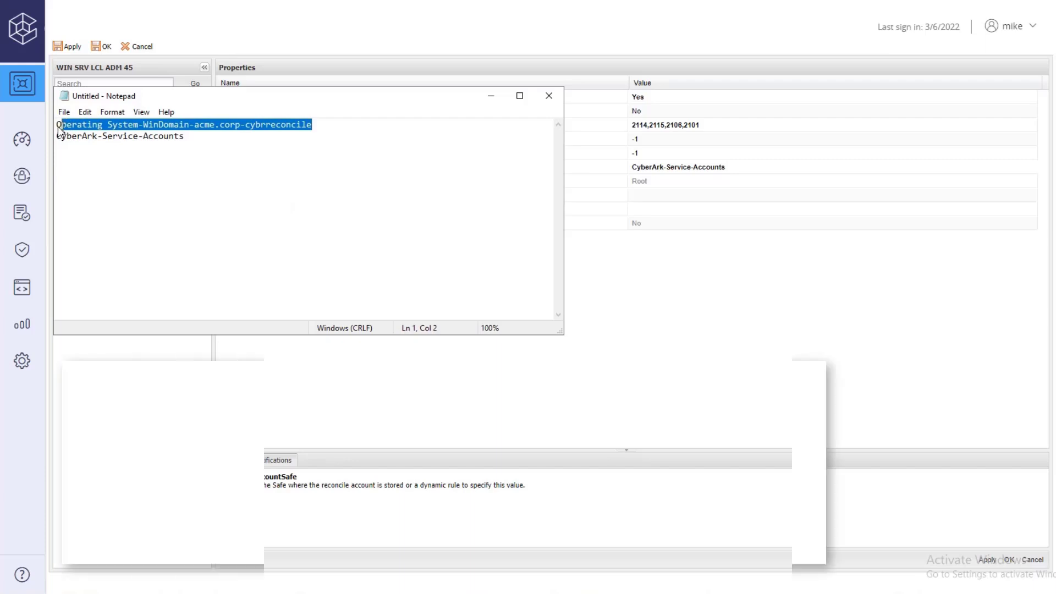
right_click(67, 120)
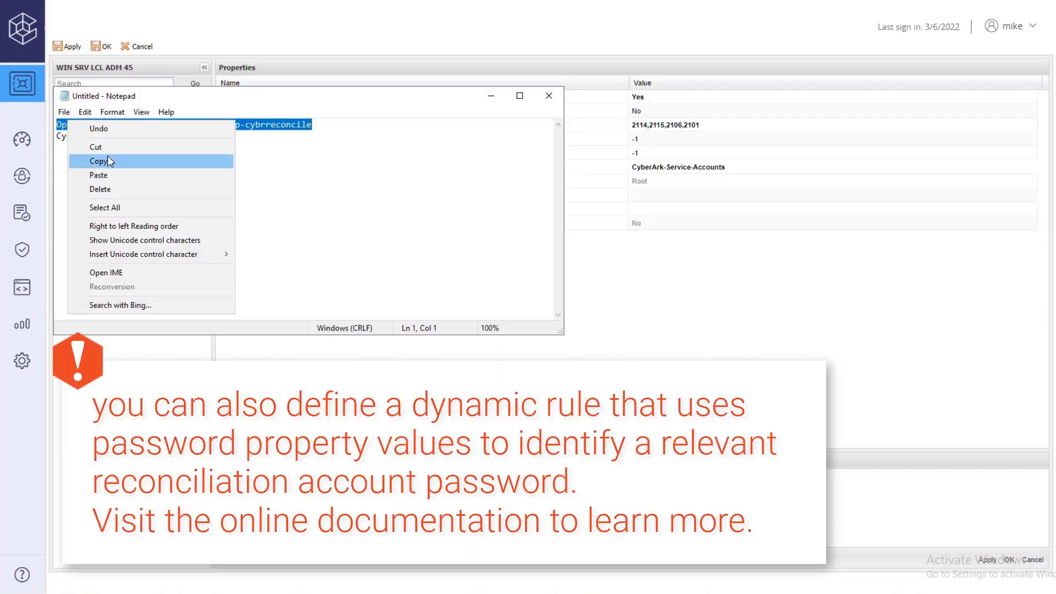
click(110, 163)
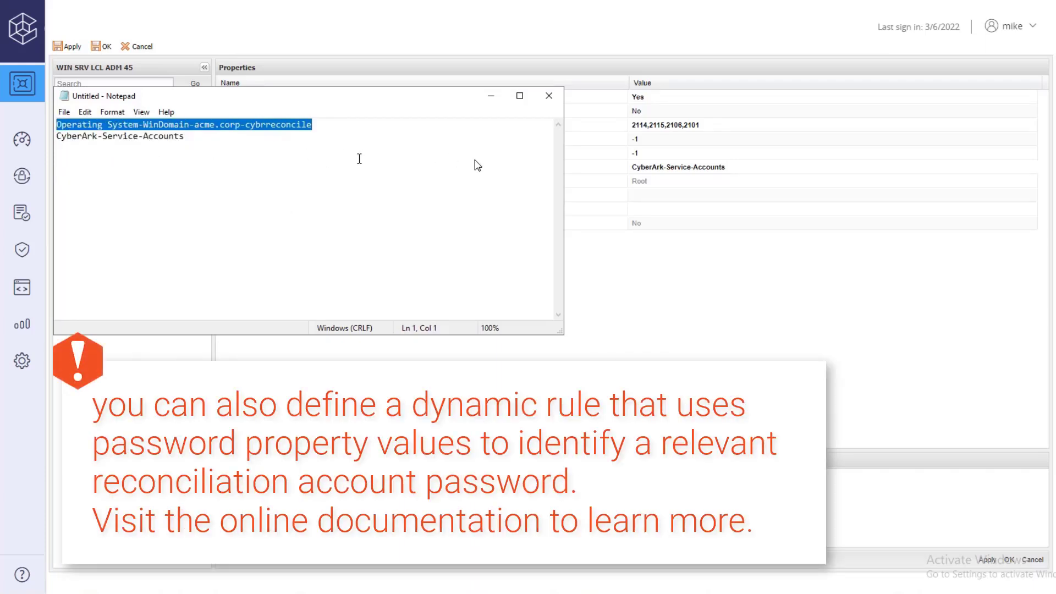
click(621, 285)
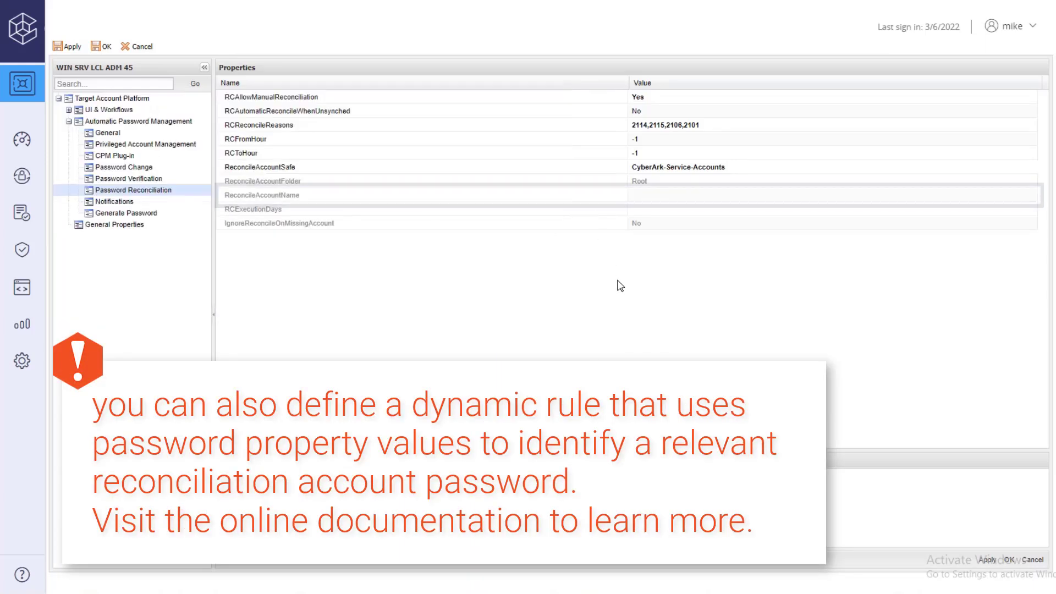
right_click(656, 197)
click(686, 296)
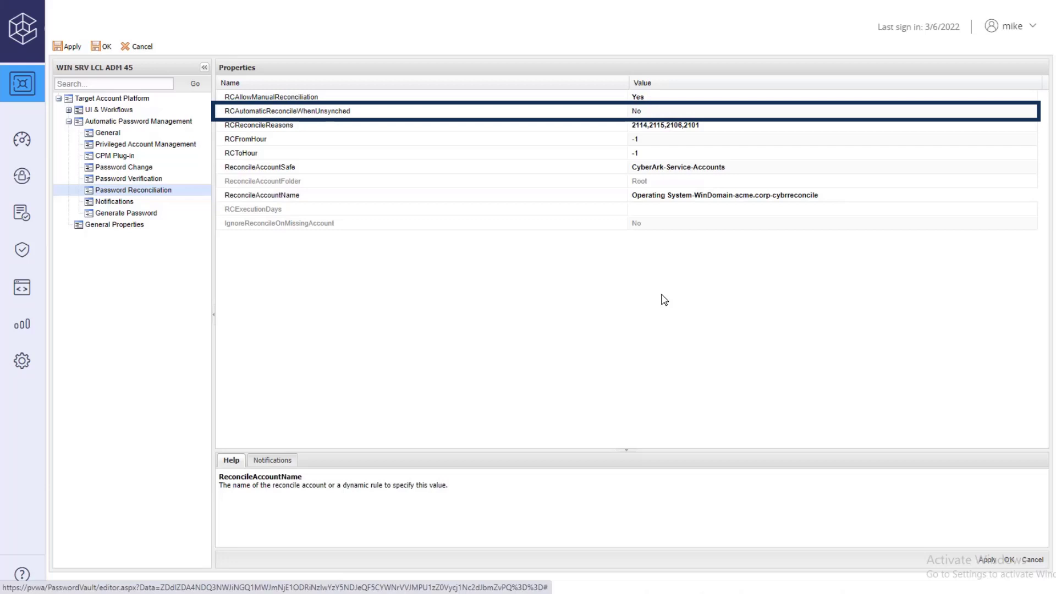
Set RCAutomaticReconcileWhenUnsynched to Yes and save the WIN SRV LCL ADM 45 platform.
click(656, 112)
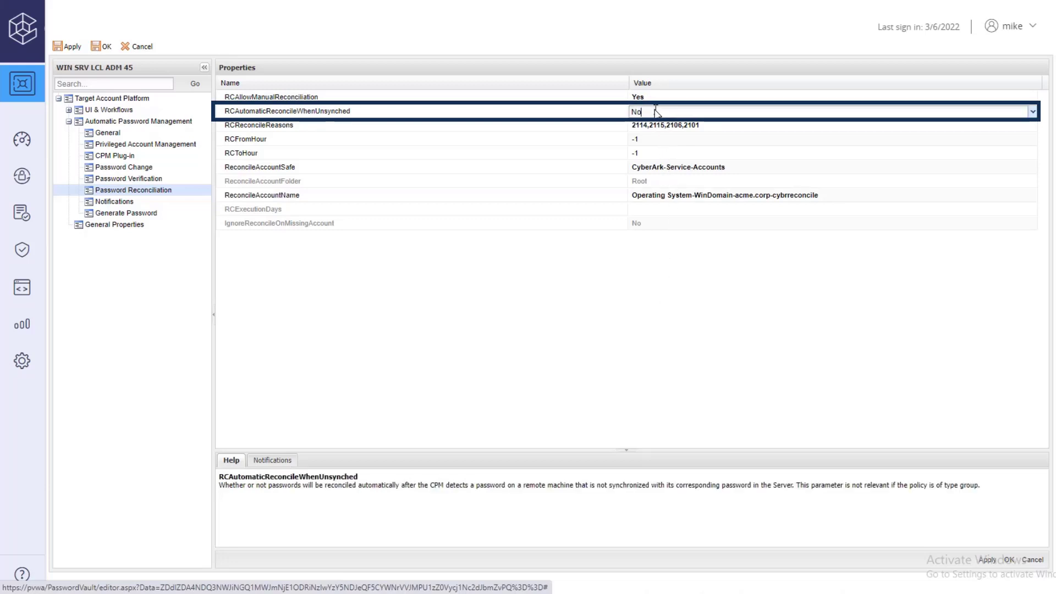
click(1035, 112)
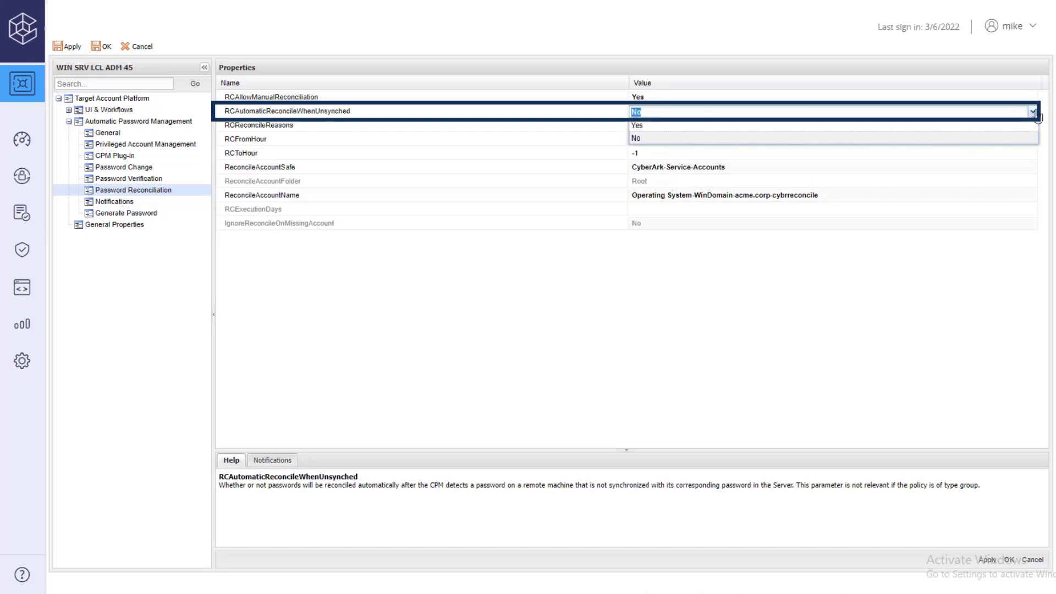
click(981, 127)
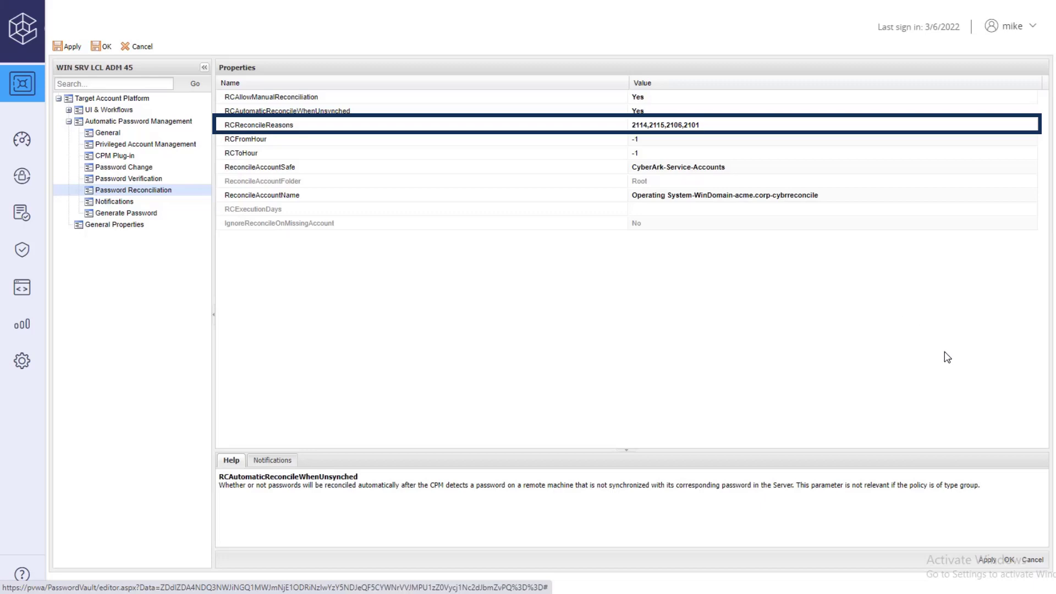
click(1010, 560)
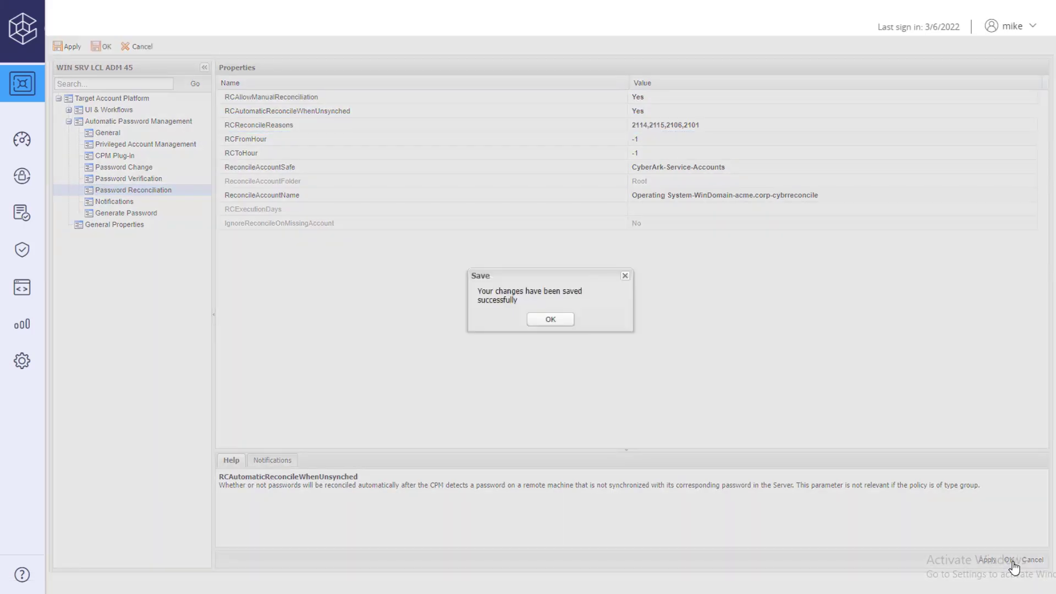
click(550, 319)
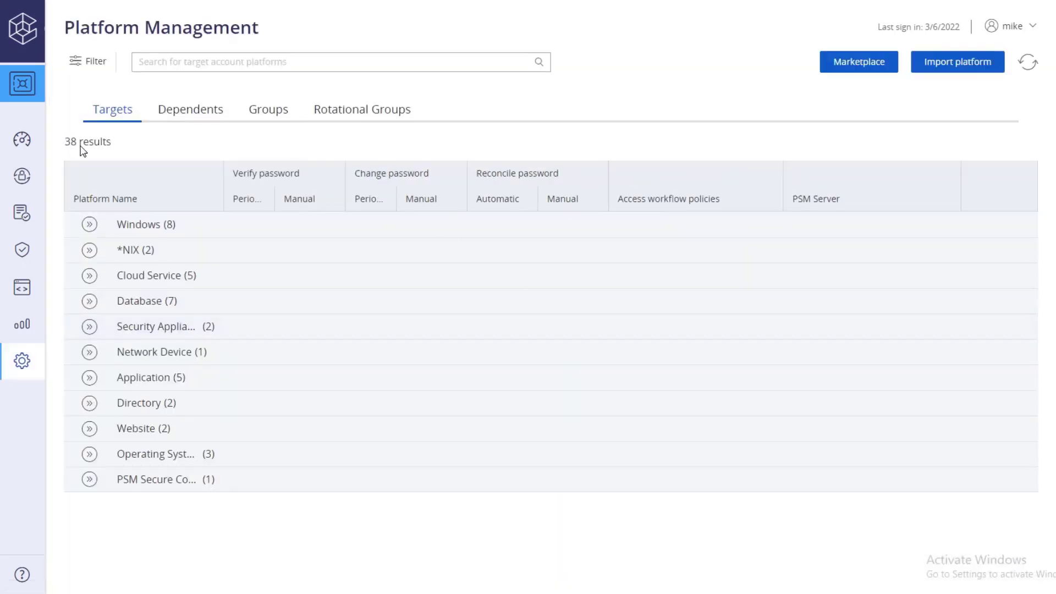
Check the administrator account's Reconcile Account is cybrreconcile, then request immediate password verification.
click(33, 179)
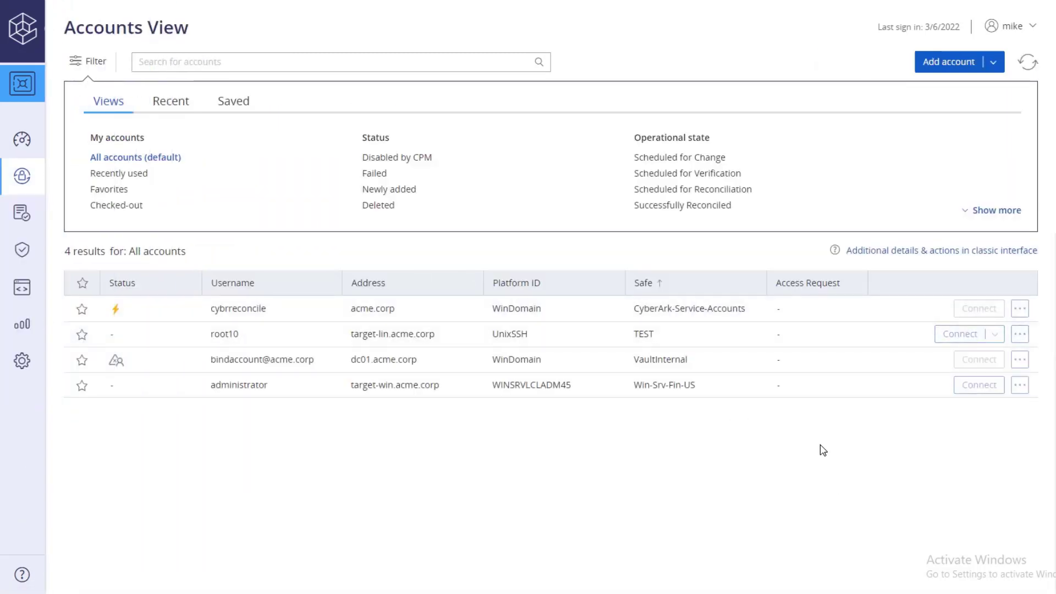
click(808, 388)
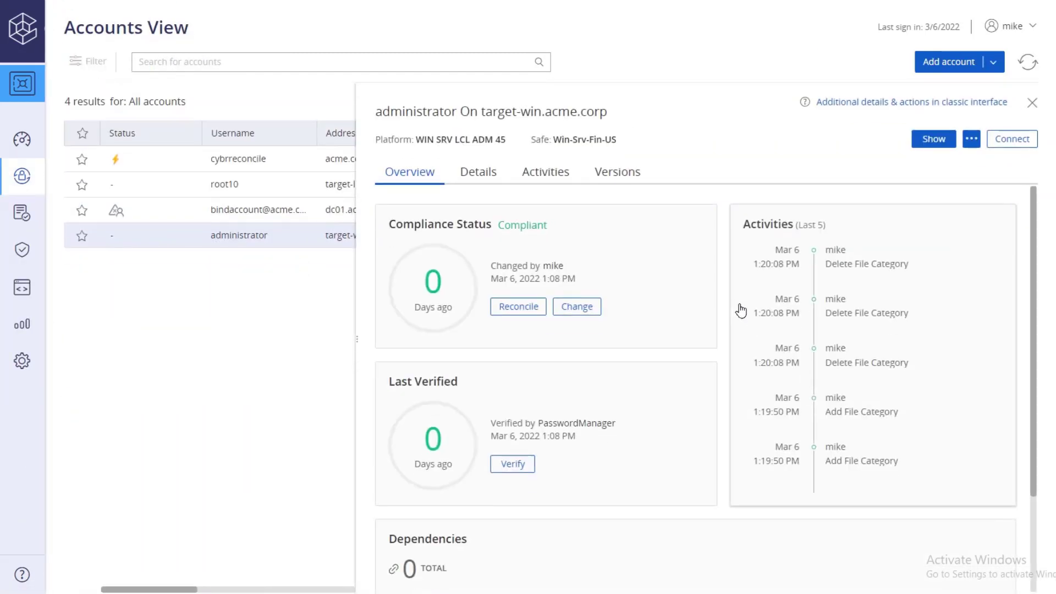
click(478, 176)
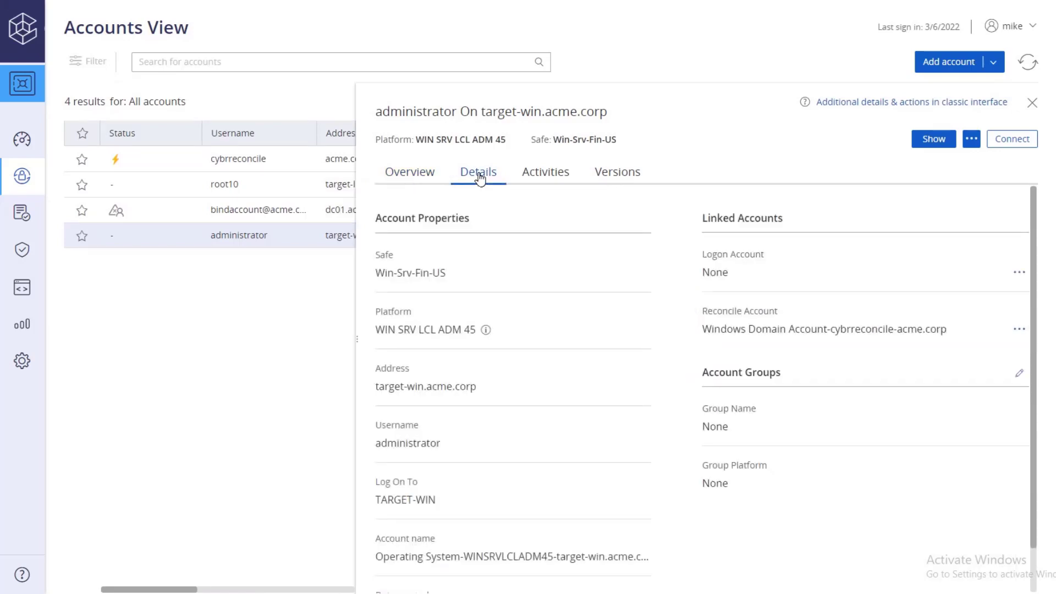
click(410, 176)
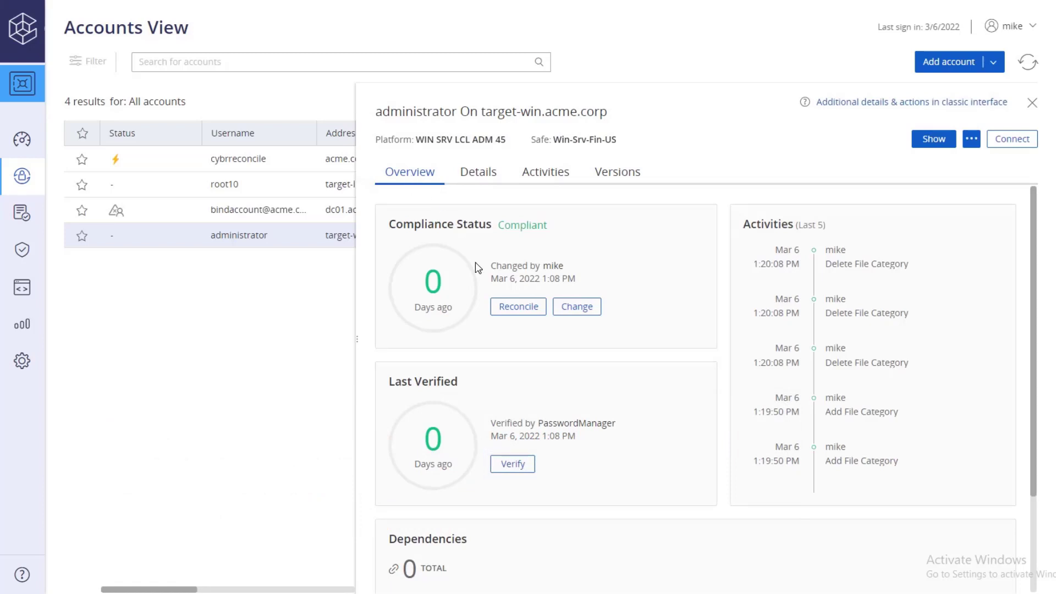
click(513, 464)
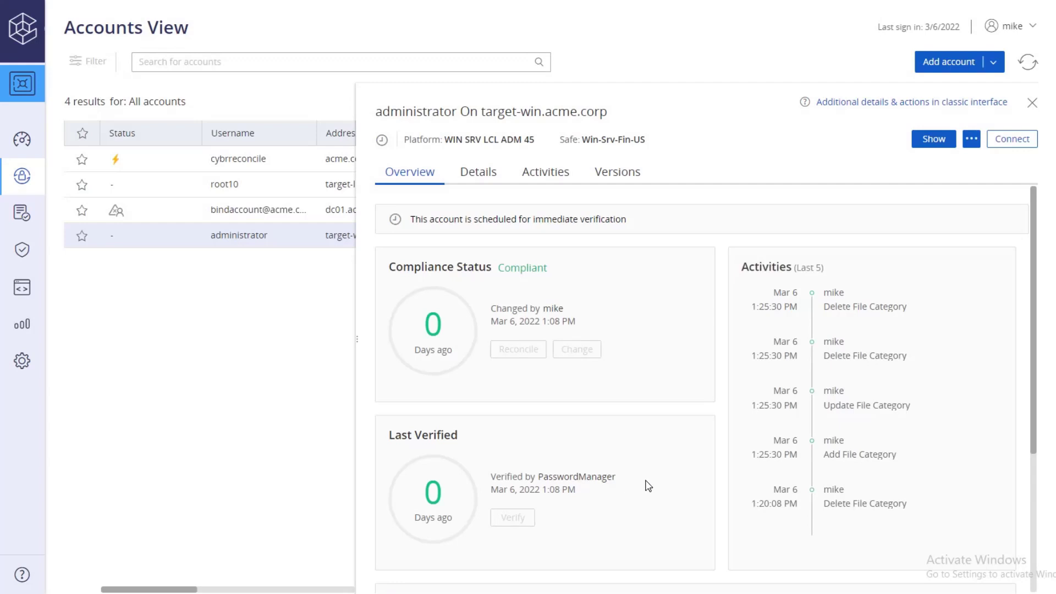
Refresh the list and verify the administrator account's activities show a CPM Reconcile Password entry.
click(1025, 65)
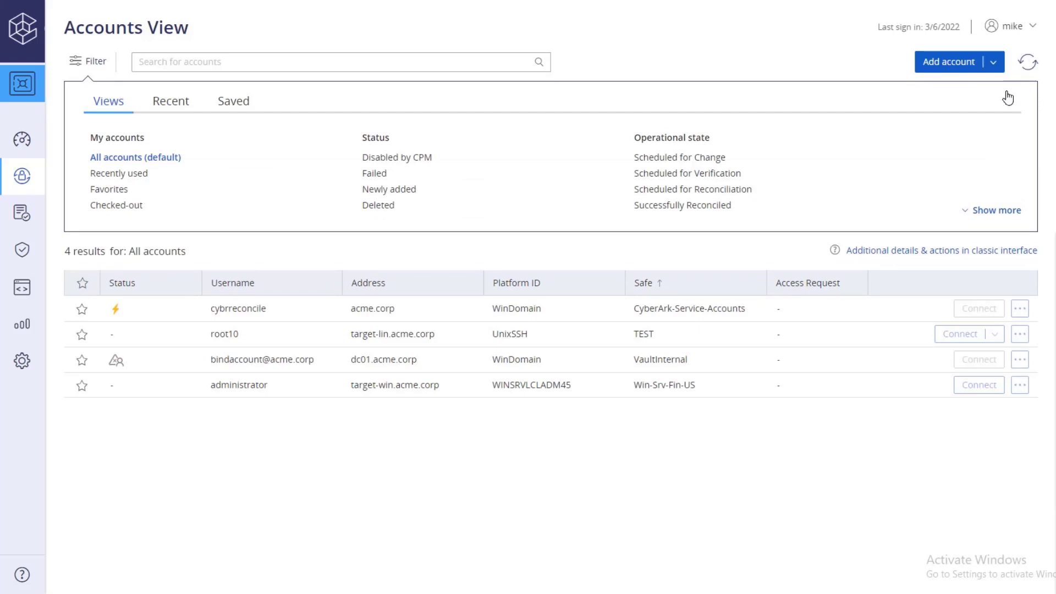
click(807, 385)
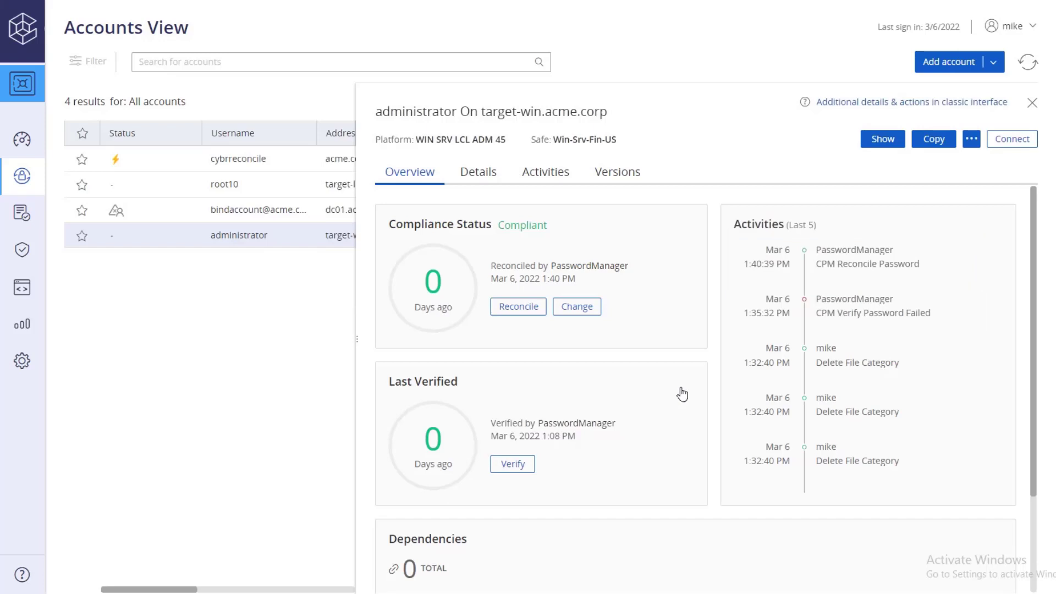
click(1035, 106)
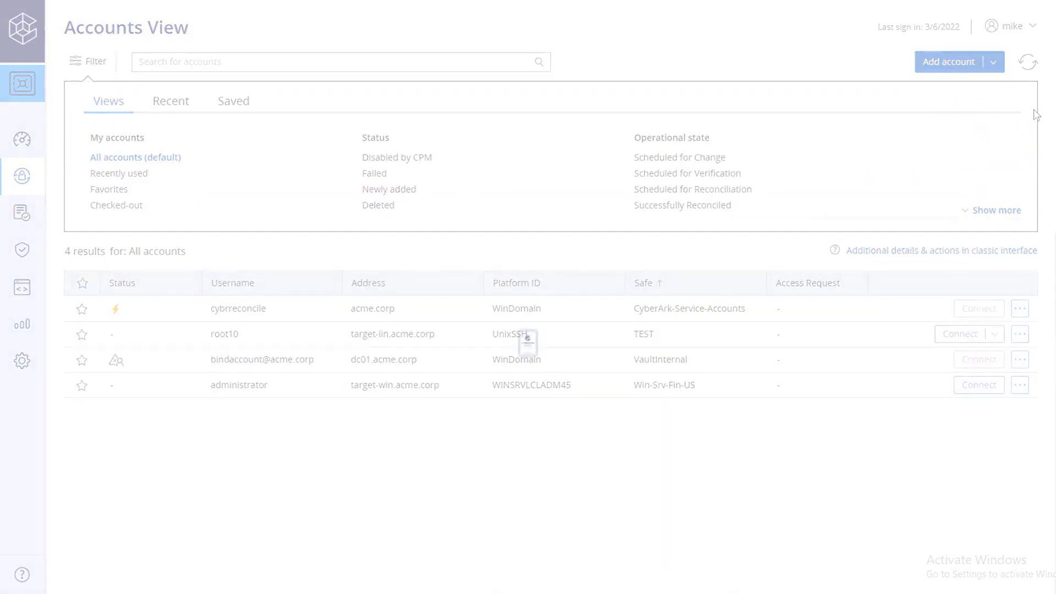